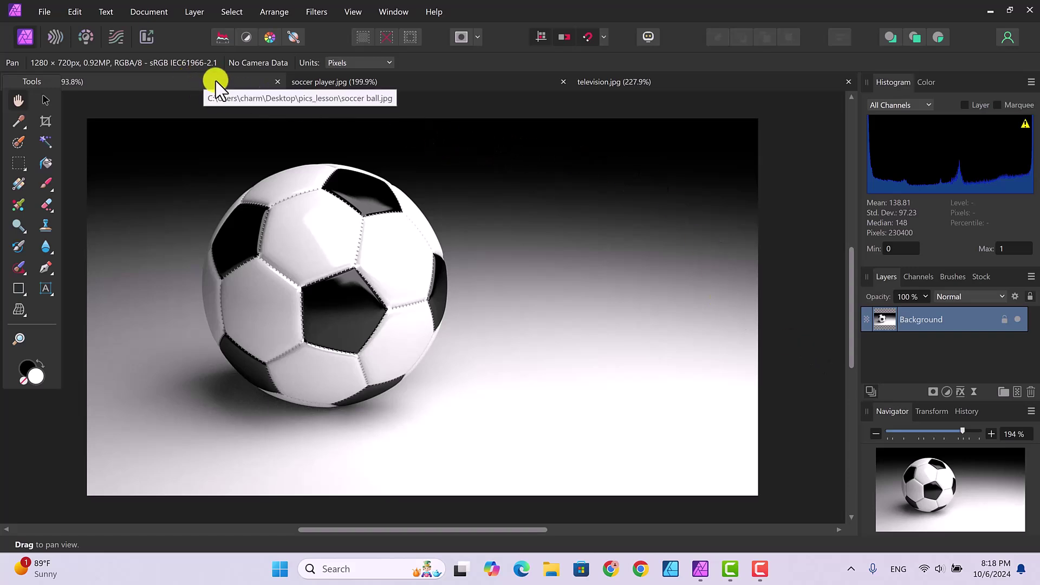
- Look through the open soccer player and television images, and return to the soccer ball image
left_click(405, 82)
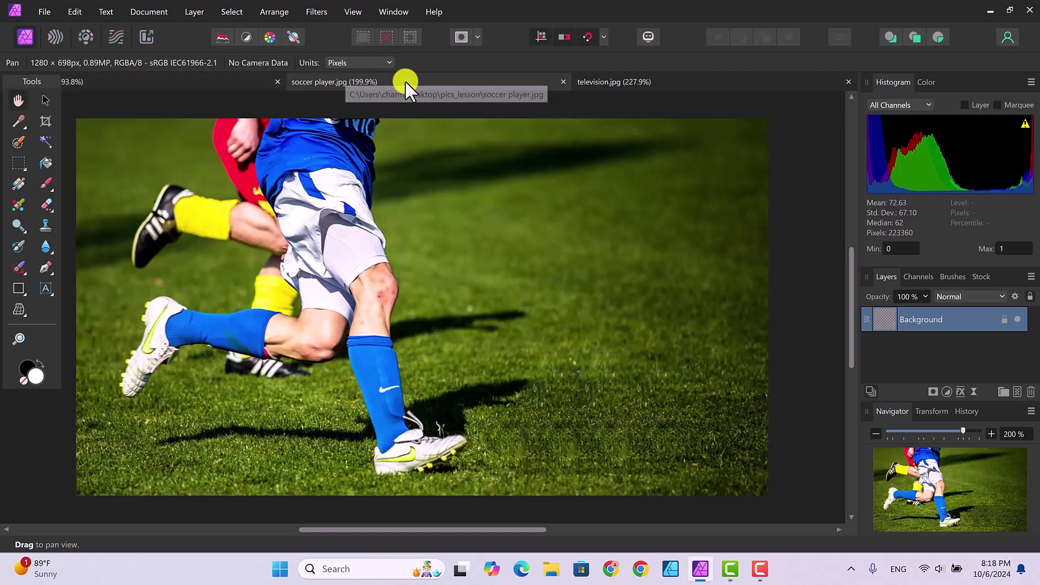
left_click(681, 81)
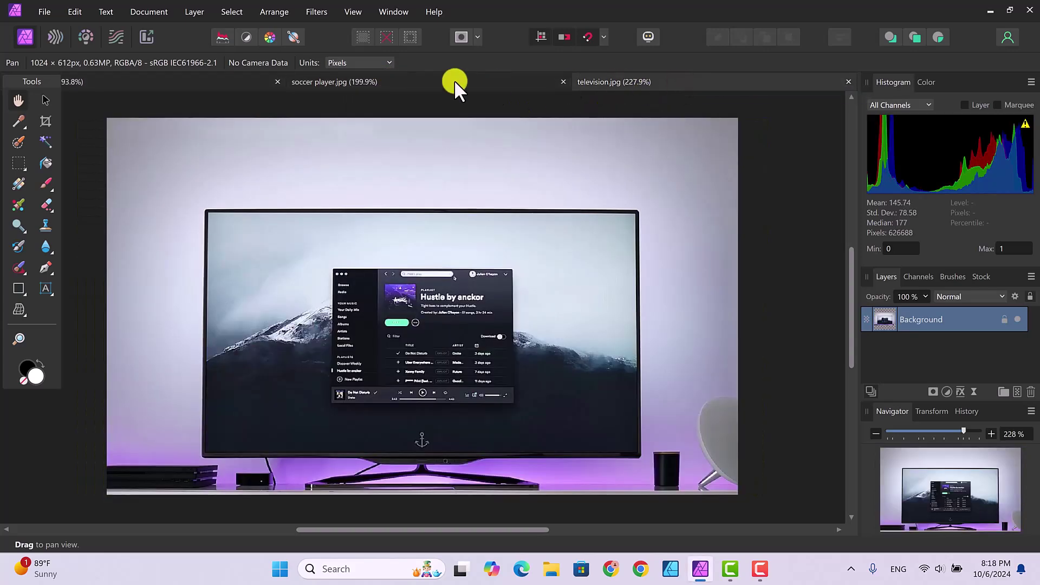
left_click(223, 78)
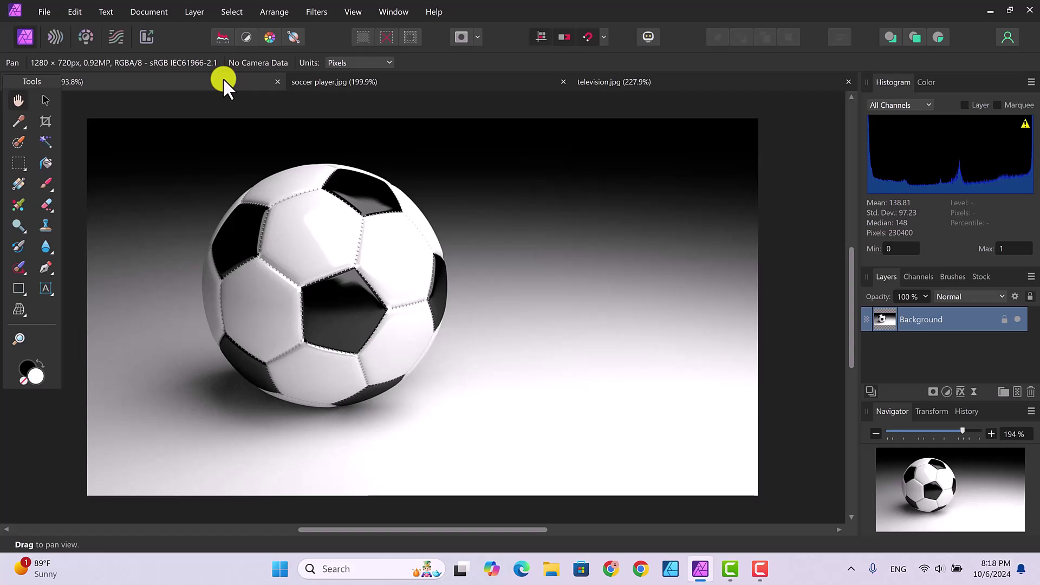
left_click(402, 86)
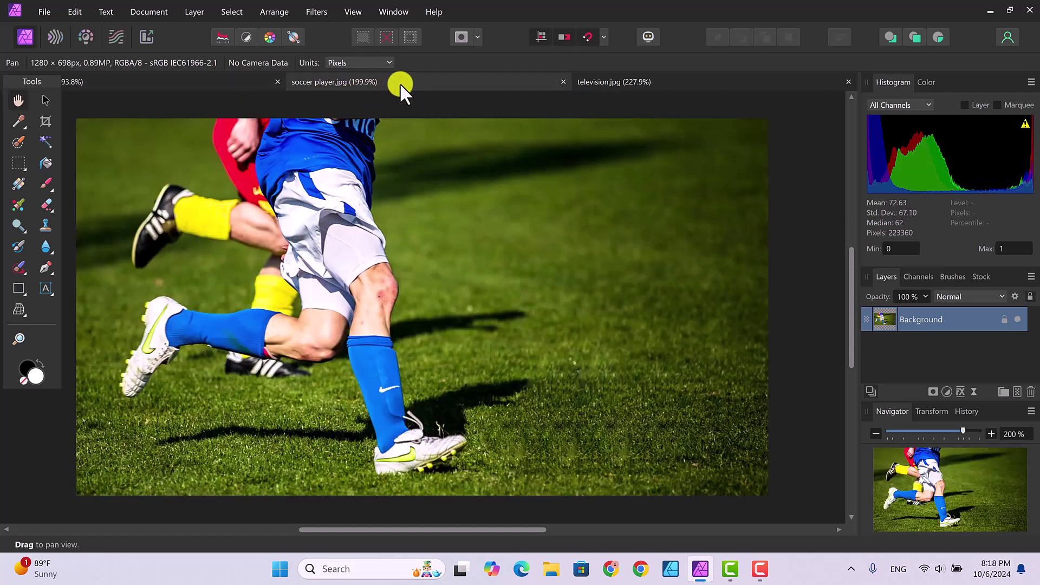
left_click(672, 84)
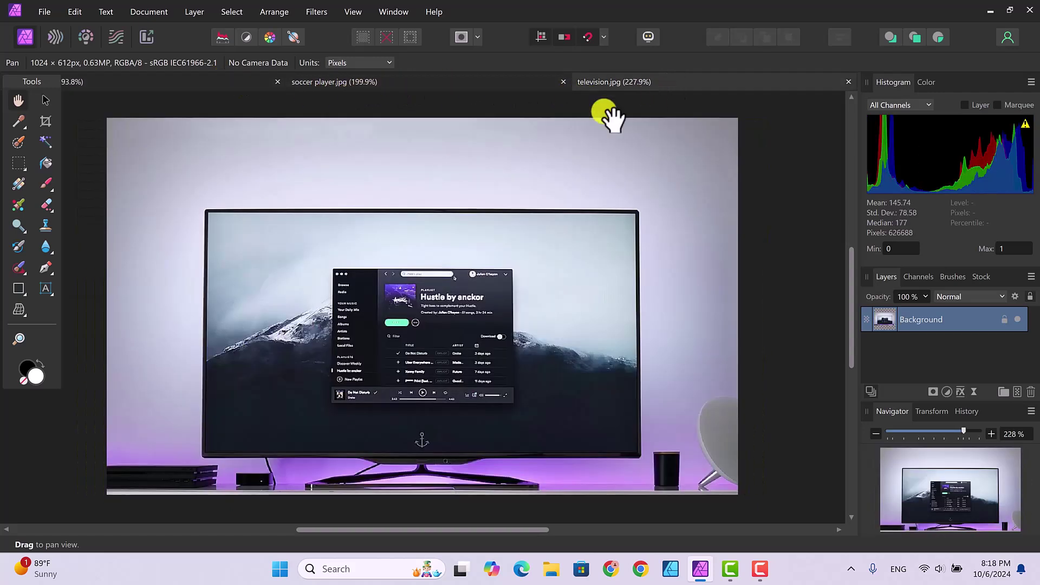
left_click(168, 77)
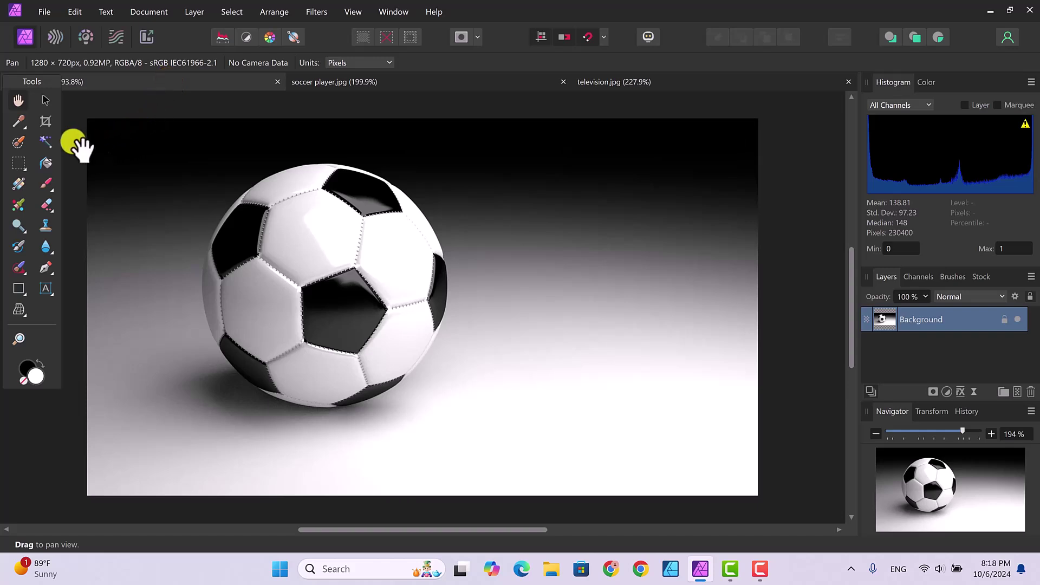
- Select the whole soccer ball with the Selection Brush at a width of 150 px
left_click(16, 142)
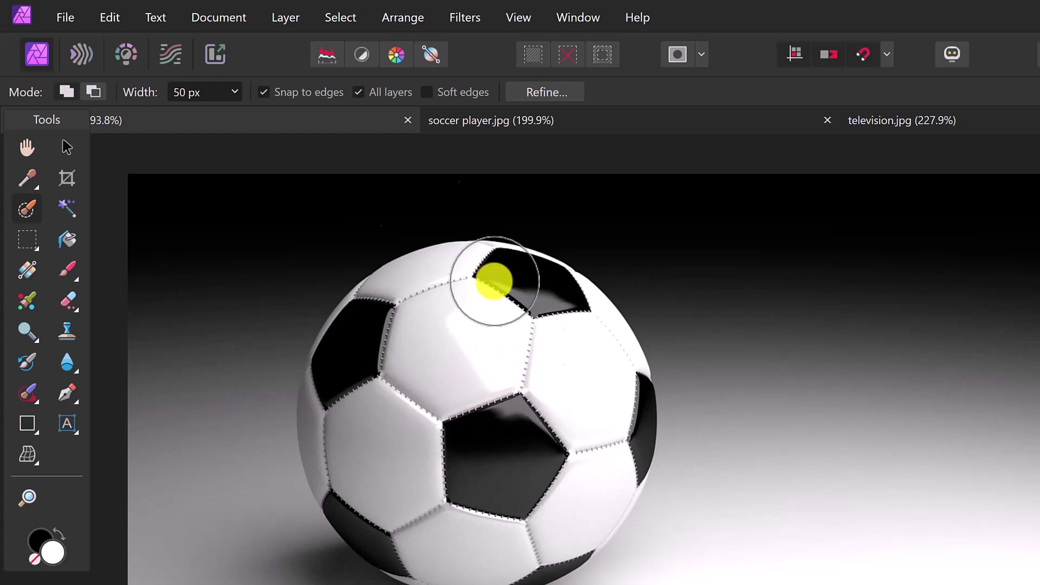
left_click(206, 92)
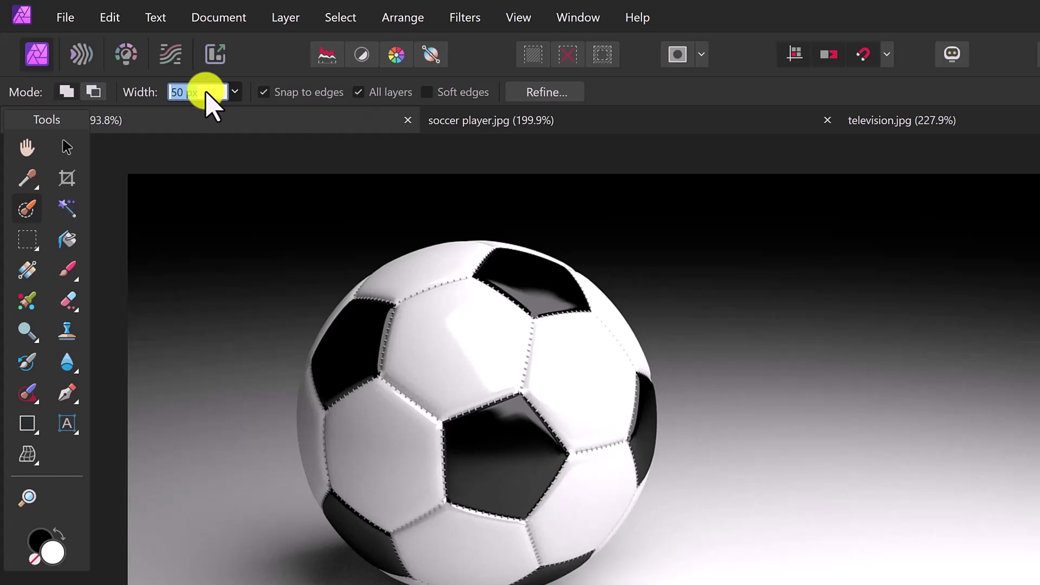
type("150")
key("Return")
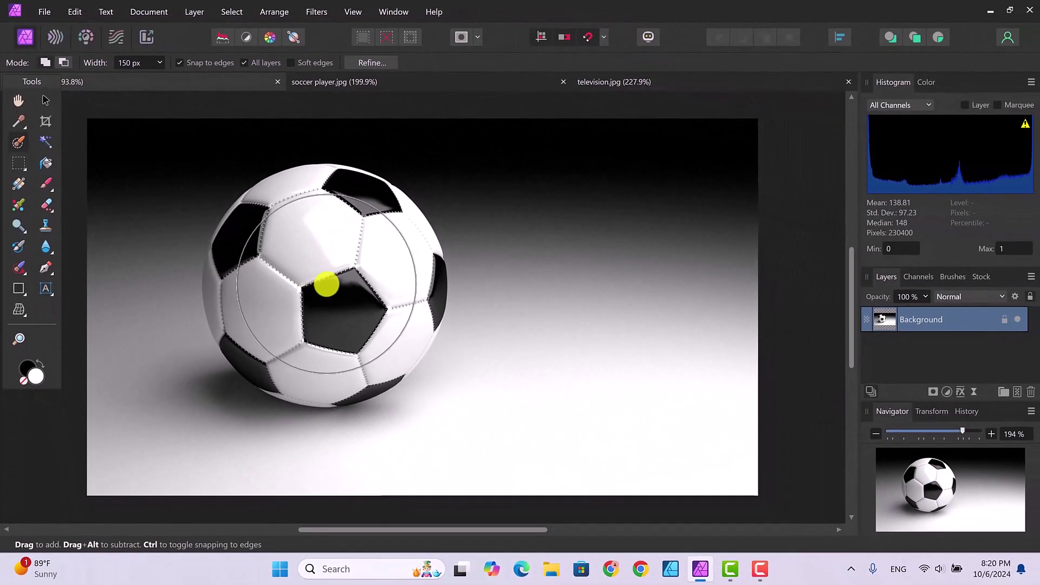
left_click(326, 284)
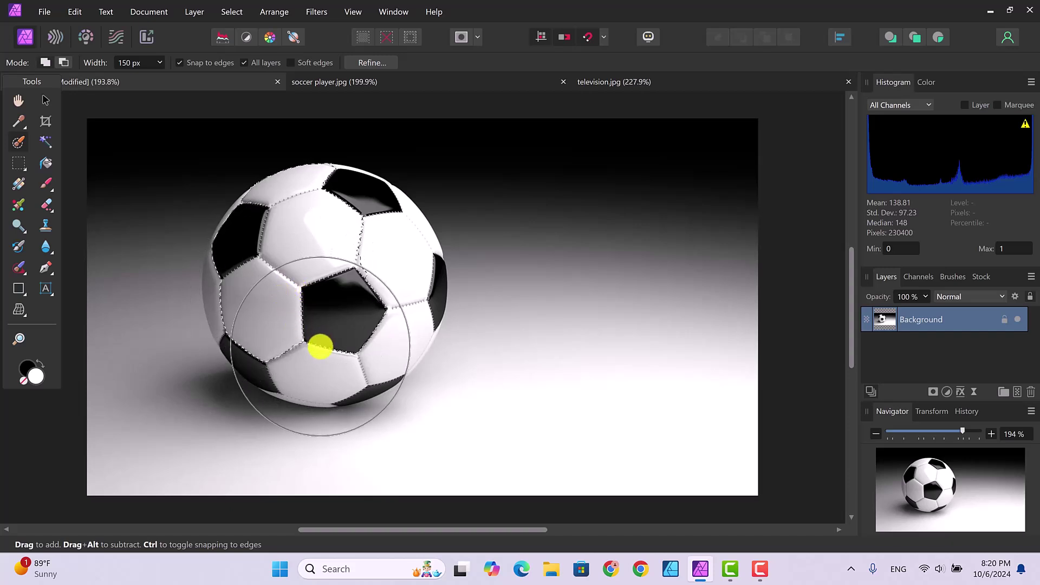
left_click_drag(320, 347, 344, 361)
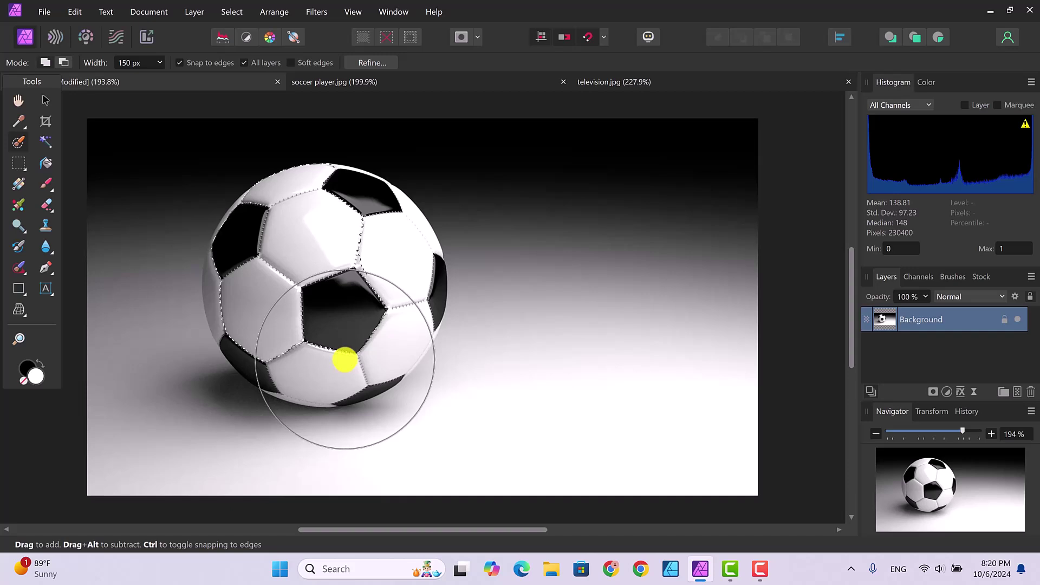
left_click_drag(395, 266, 395, 260)
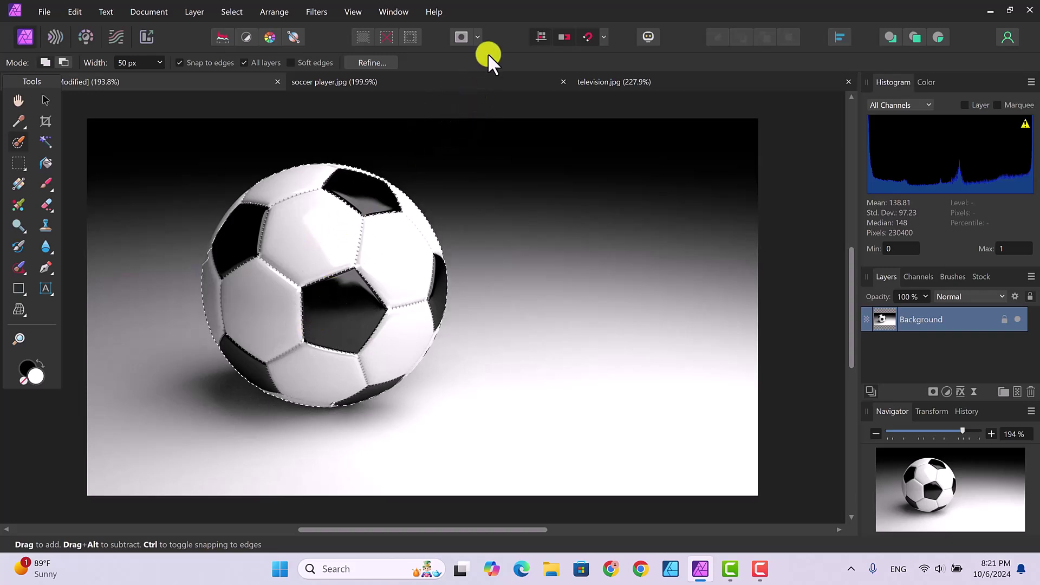
- Brush over the ball's black patches and lower edge with the 50 px Selection Brush to clean up the selection
left_click(356, 12)
mouse_move(513, 25)
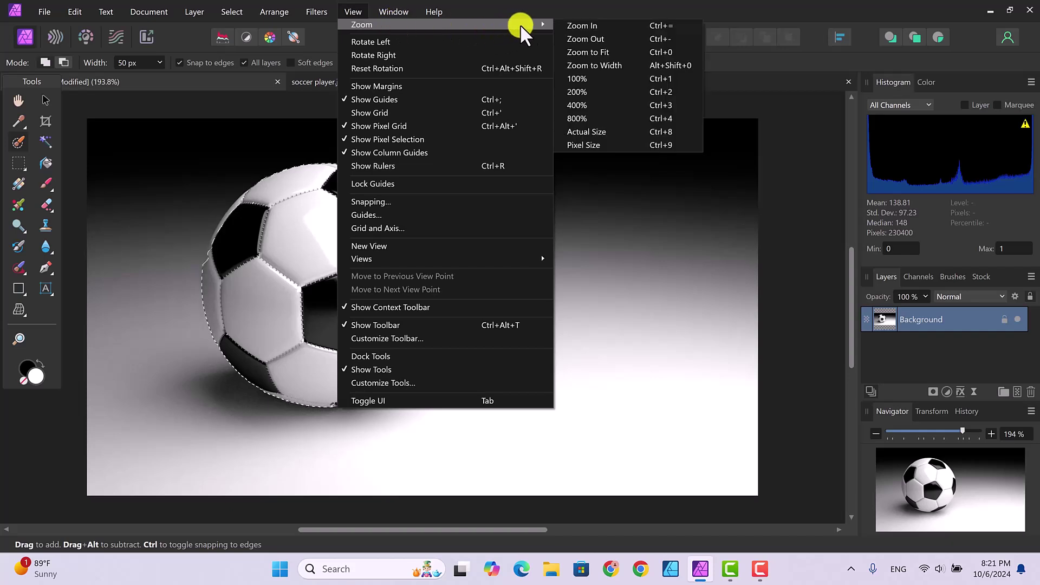
left_click(575, 25)
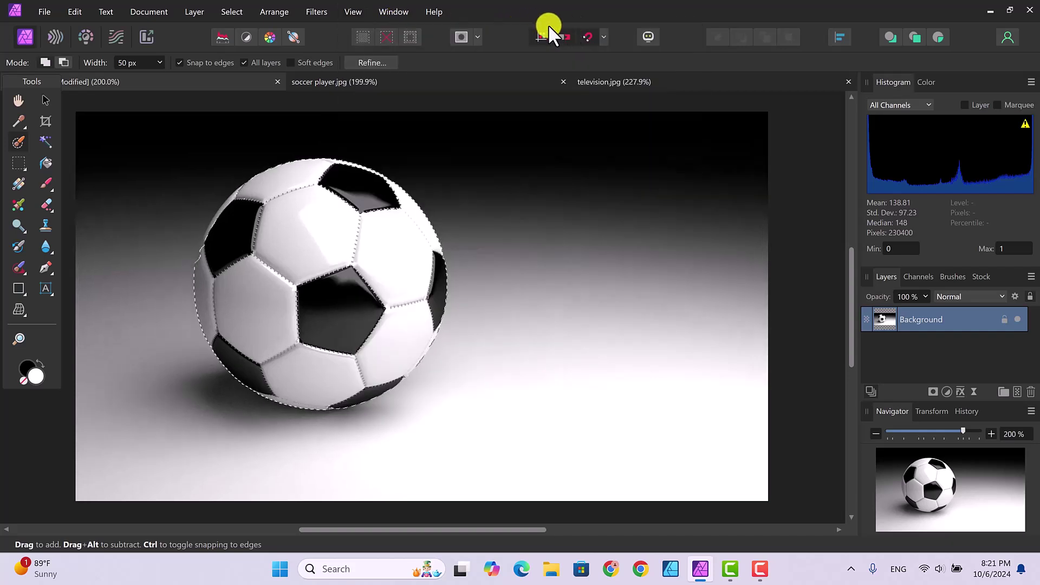
left_click(353, 9)
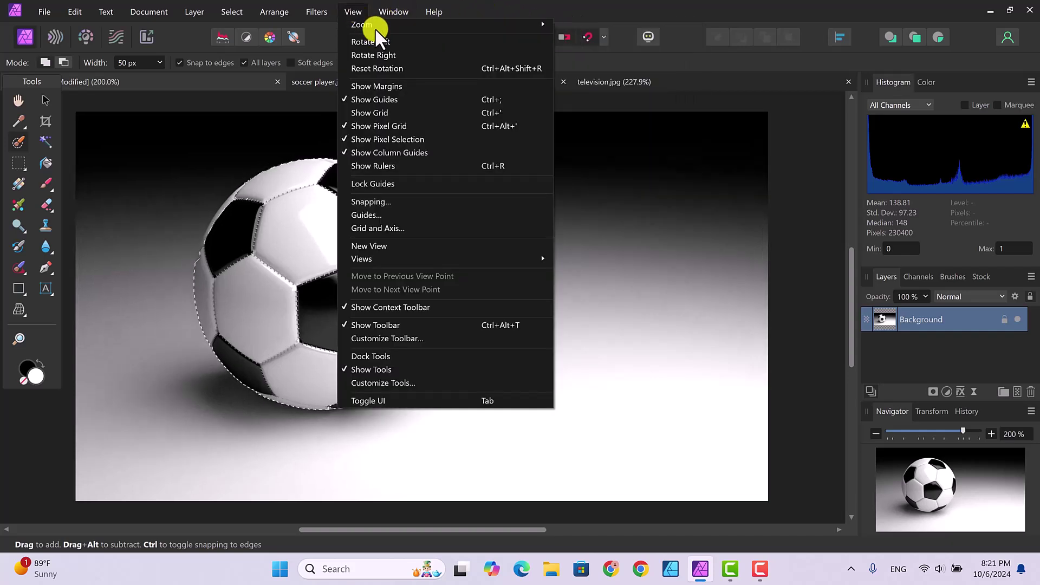
mouse_move(552, 24)
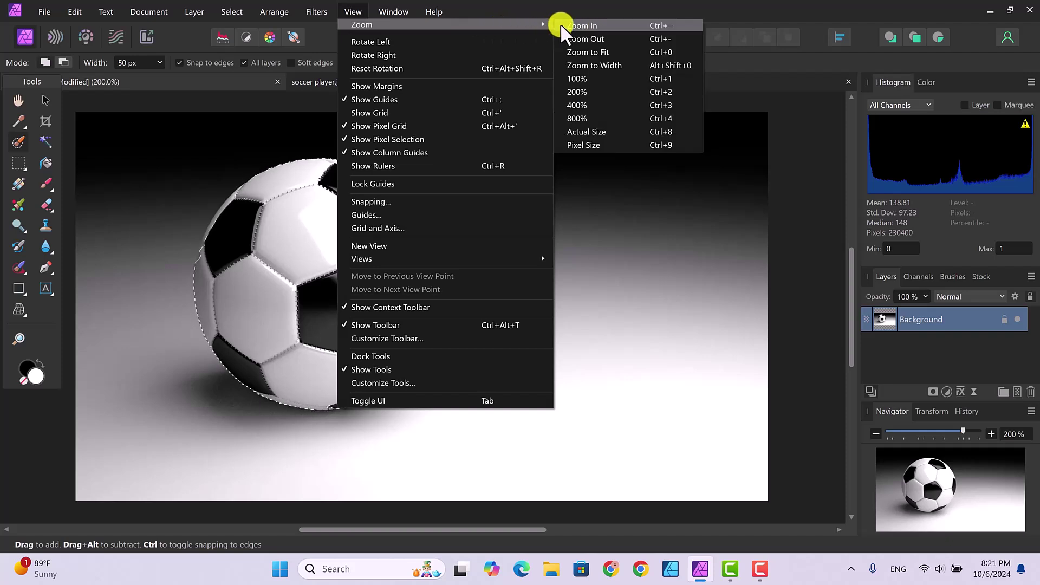
left_click(566, 25)
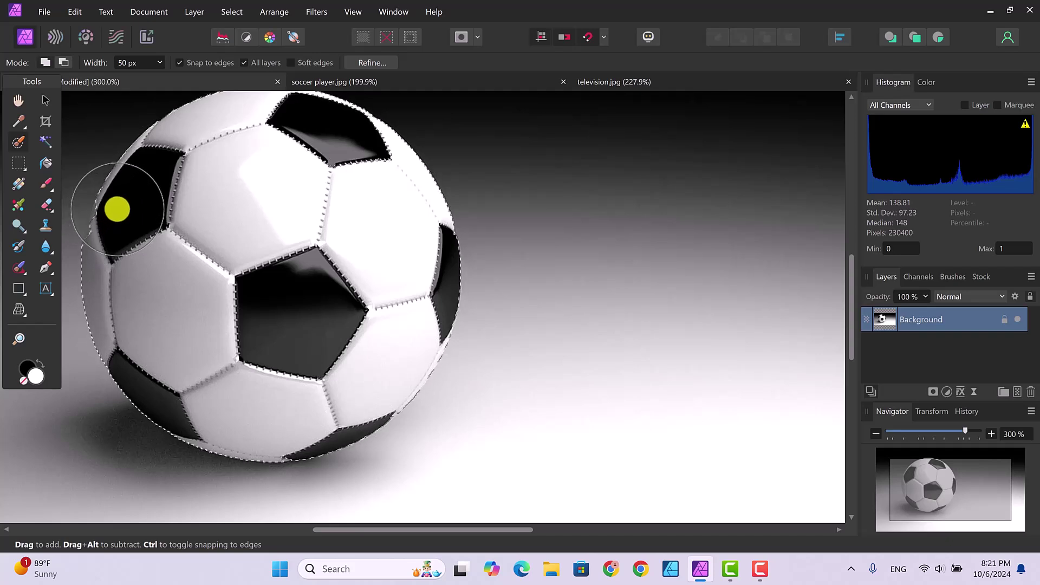
mouse_move(117, 228)
left_mouse_down()
mouse_move(65, 215)
mouse_move(123, 237)
mouse_move(199, 231)
mouse_move(259, 198)
mouse_move(314, 211)
left_mouse_up()
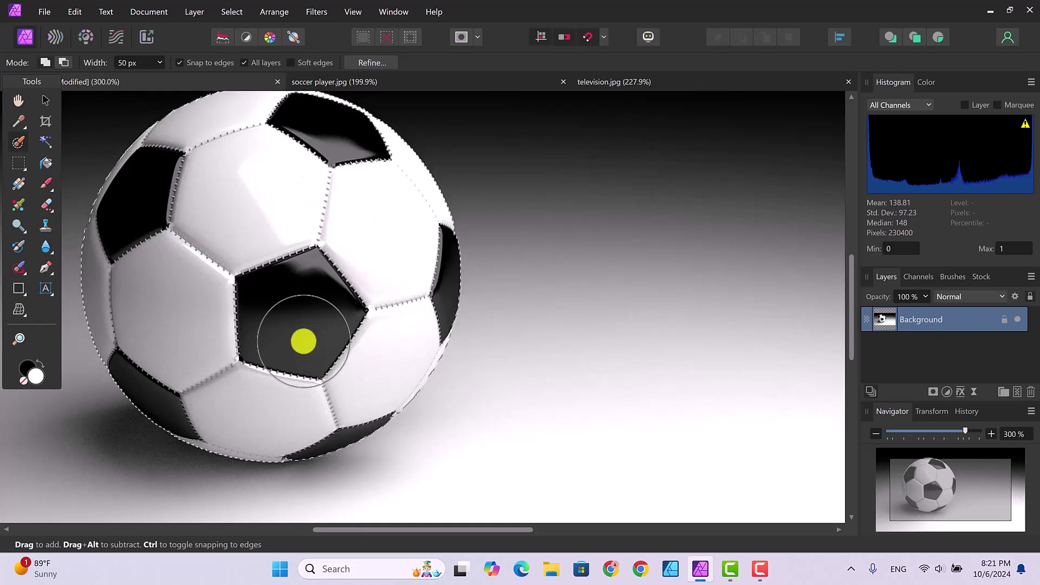
mouse_move(304, 341)
left_mouse_down()
mouse_move(250, 498)
mouse_move(283, 487)
mouse_move(285, 413)
mouse_move(286, 440)
left_mouse_up()
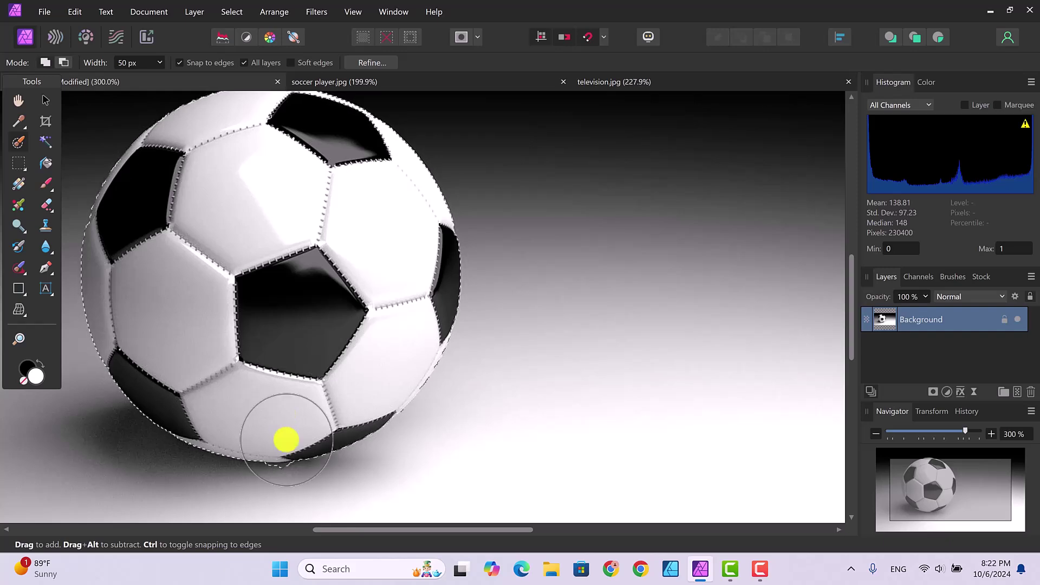
- Undo the last selection stroke at the ball's lower edge and set the Selection Brush width to 40 px
left_click(76, 12)
key("Escape")
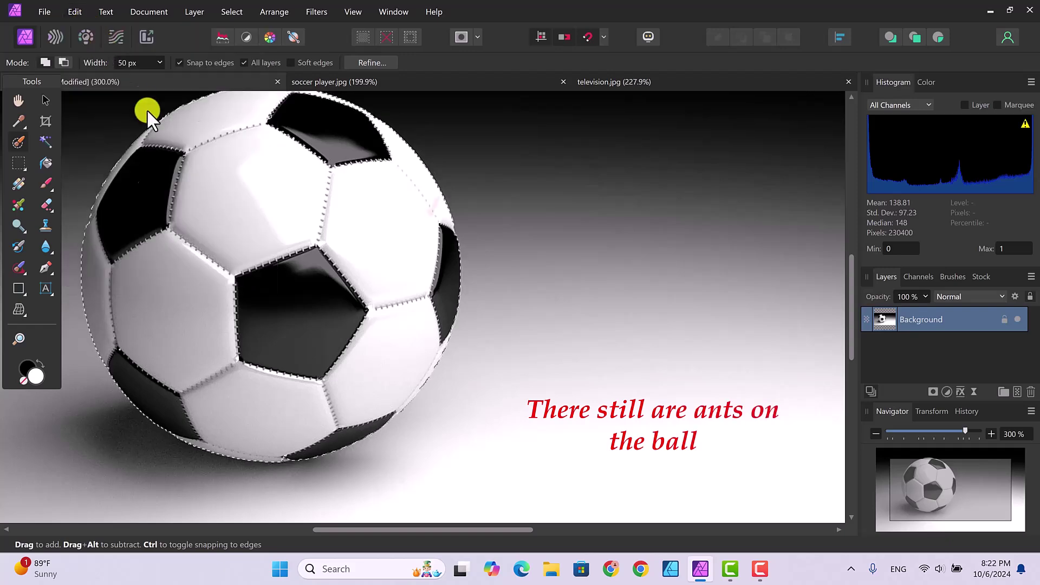
left_click(137, 63)
type("40")
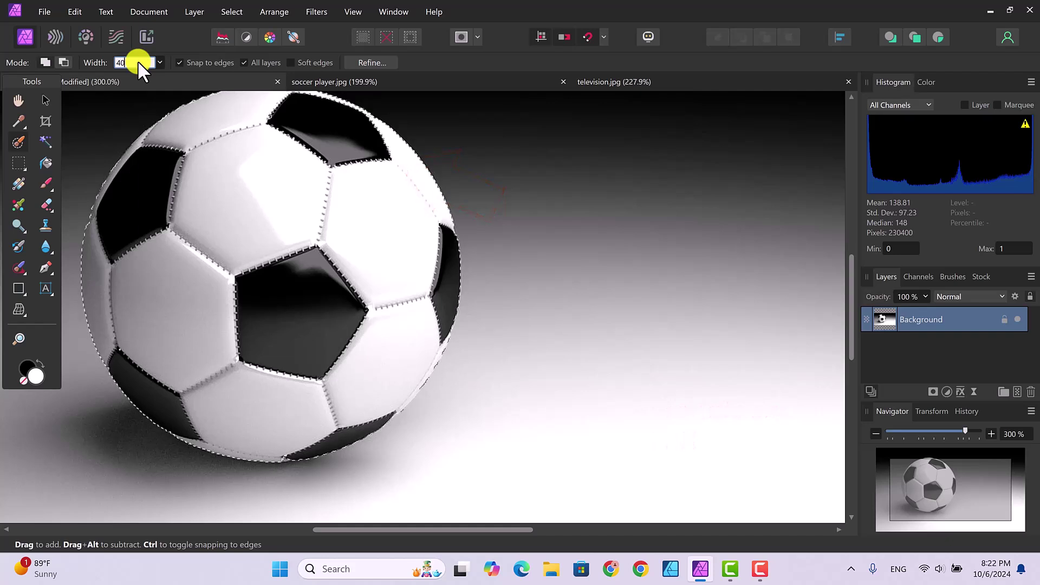
key("Return")
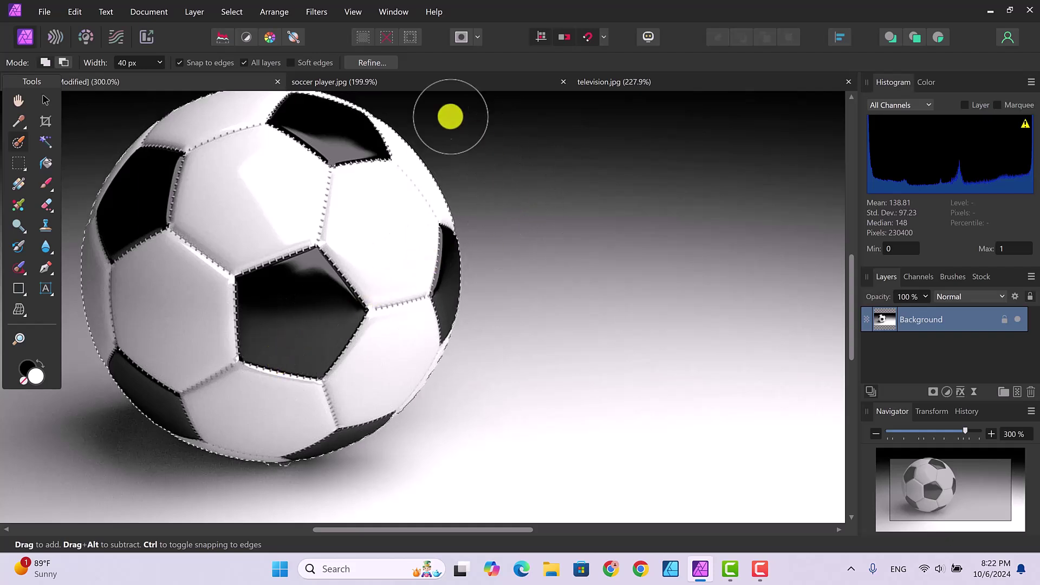
- Refine the ball selection by painting its lower and right edge areas with the 50 px Matte brush, and output it as a selection
left_click(371, 63)
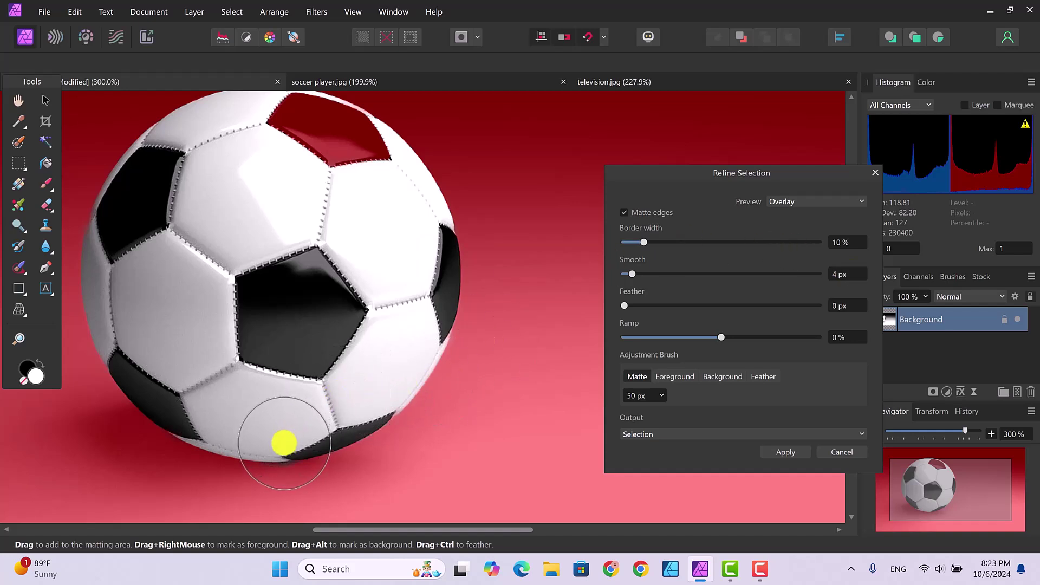
left_click_drag(281, 449, 309, 415)
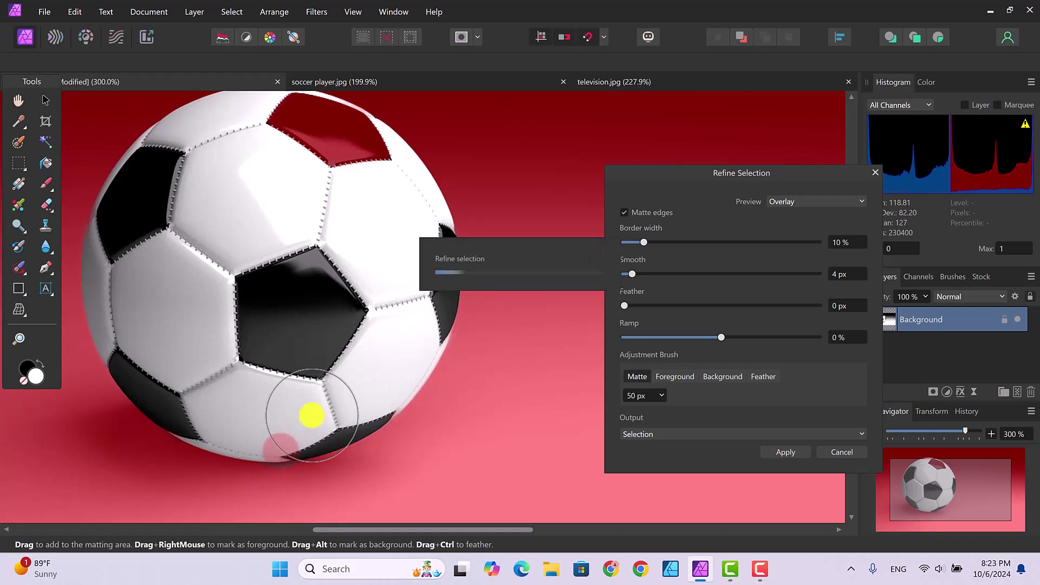
left_click(291, 443)
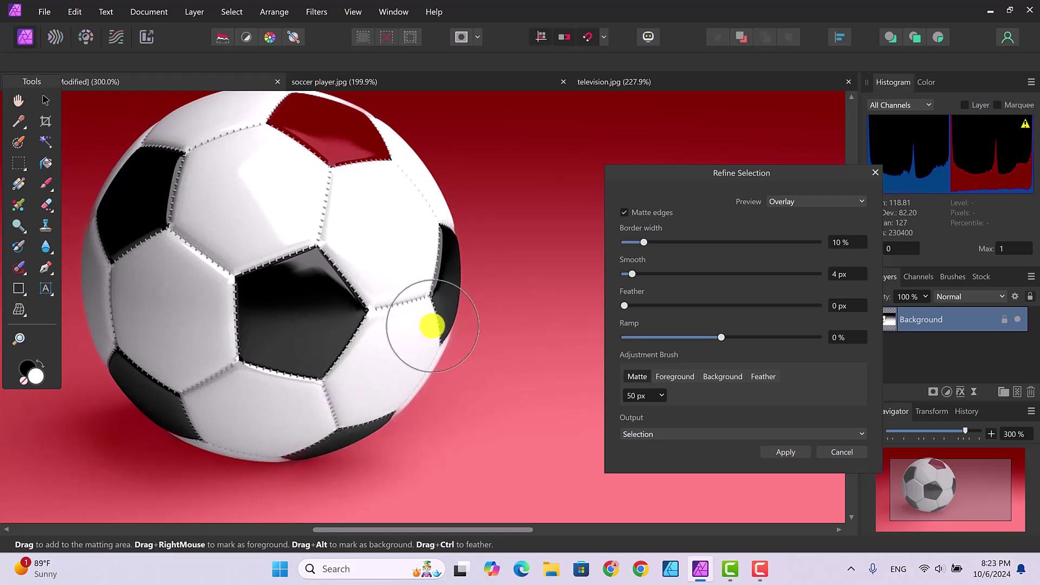
left_click(418, 319)
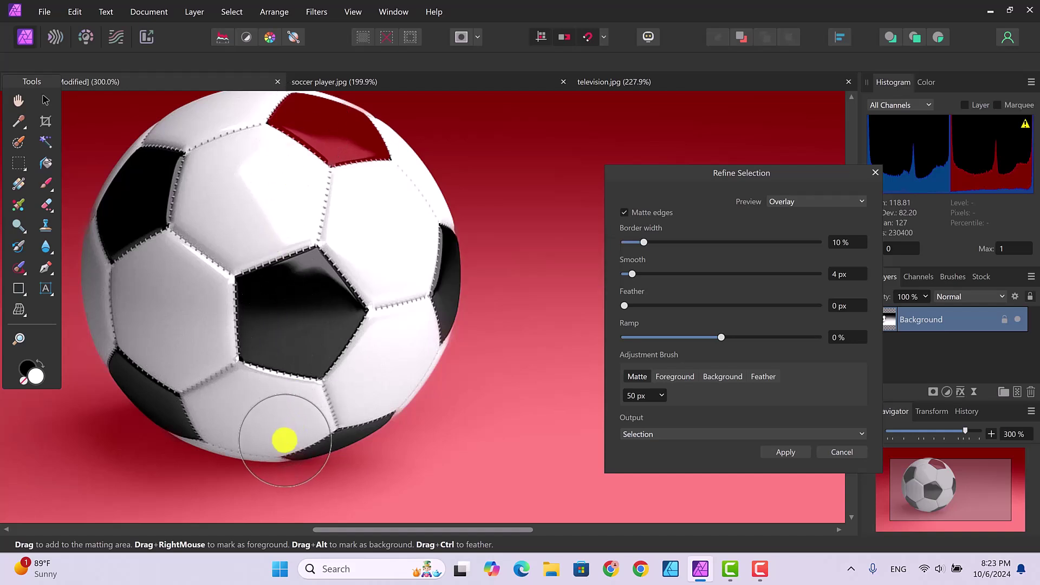
left_click_drag(281, 440, 283, 437)
mouse_move(294, 401)
left_mouse_down()
mouse_move(304, 345)
mouse_move(269, 286)
left_mouse_up()
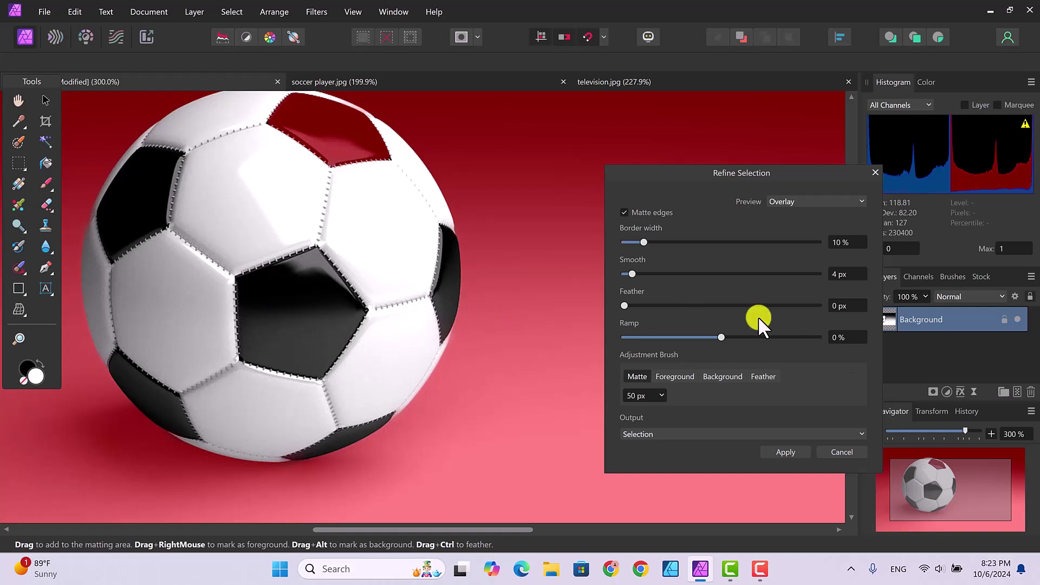
left_click(786, 452)
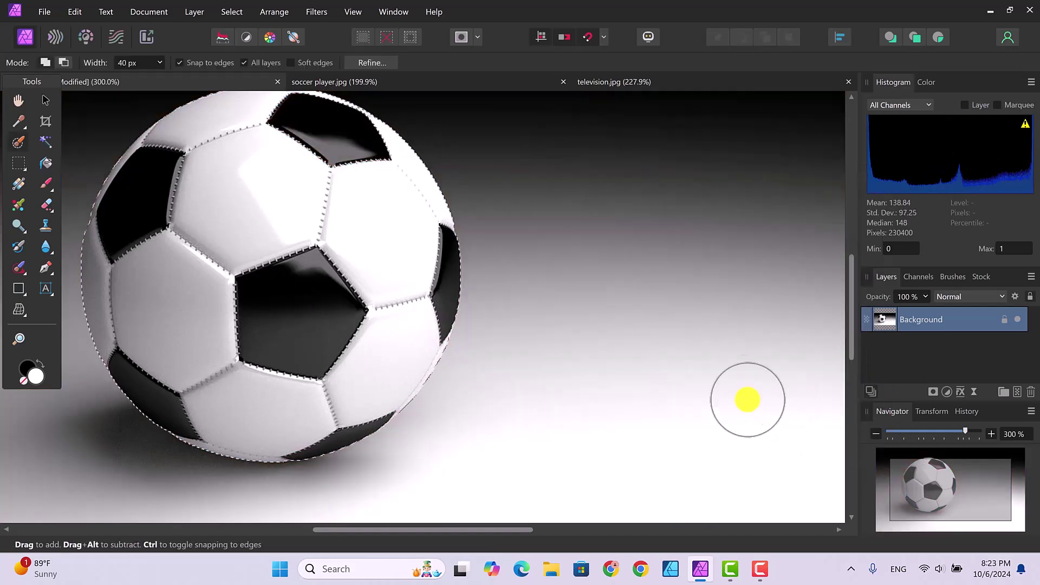
left_click(359, 12)
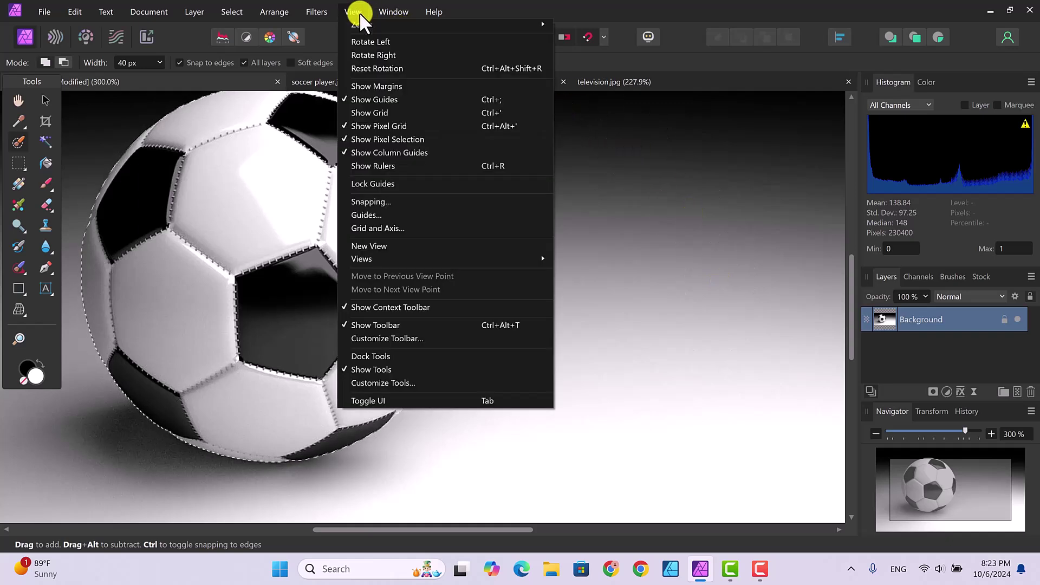
mouse_move(528, 23)
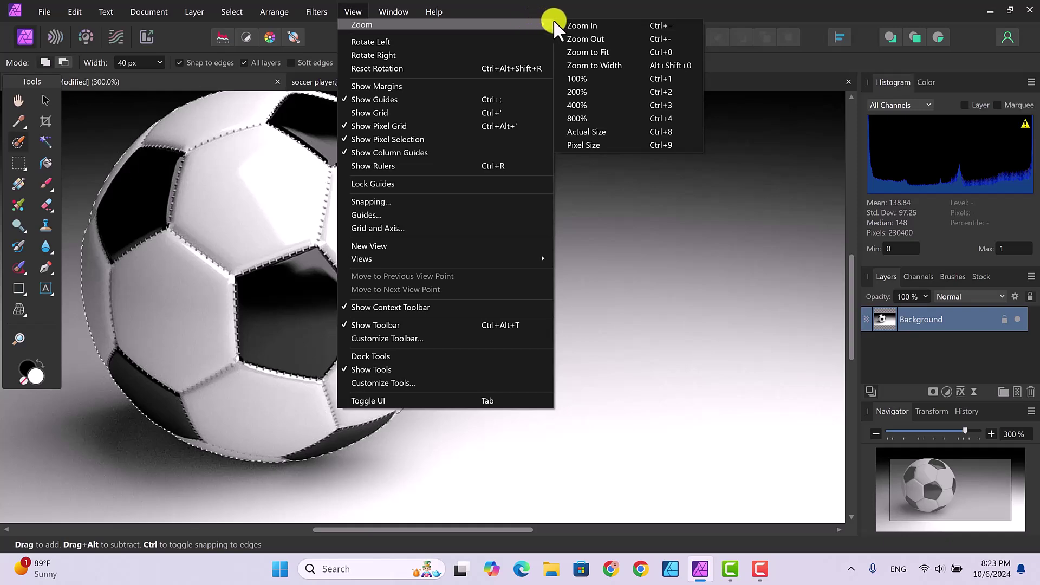
left_click(576, 50)
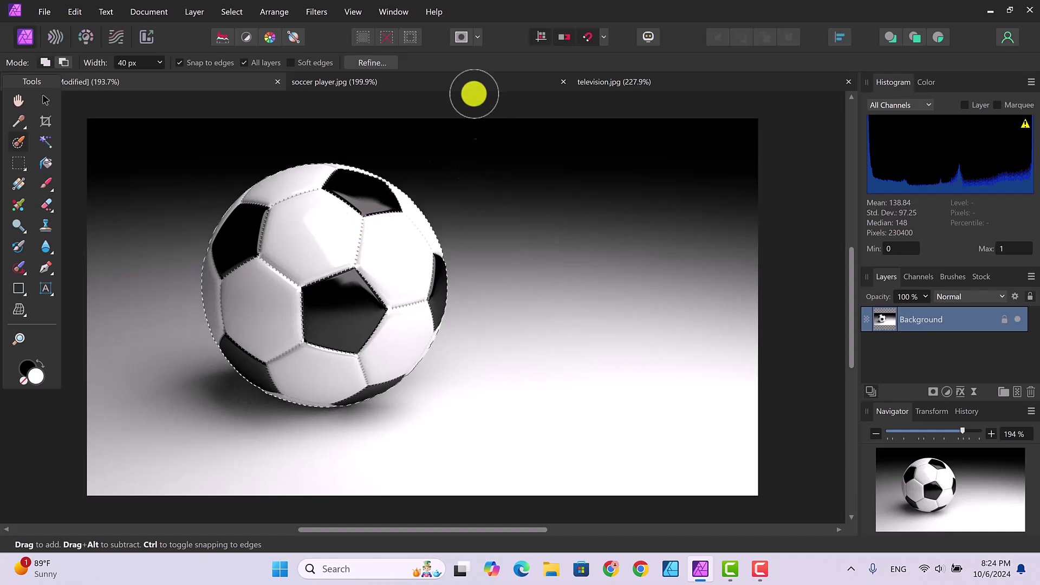
- Inspect the selection edge all around the ball at 300% zoom, and fit the whole image back in view
left_click(355, 12)
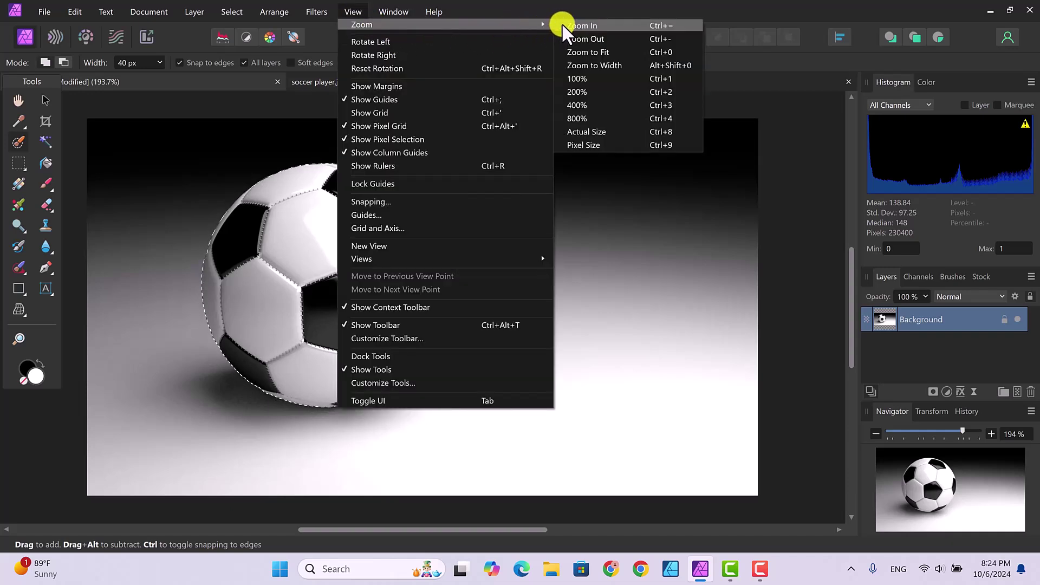
left_click(577, 26)
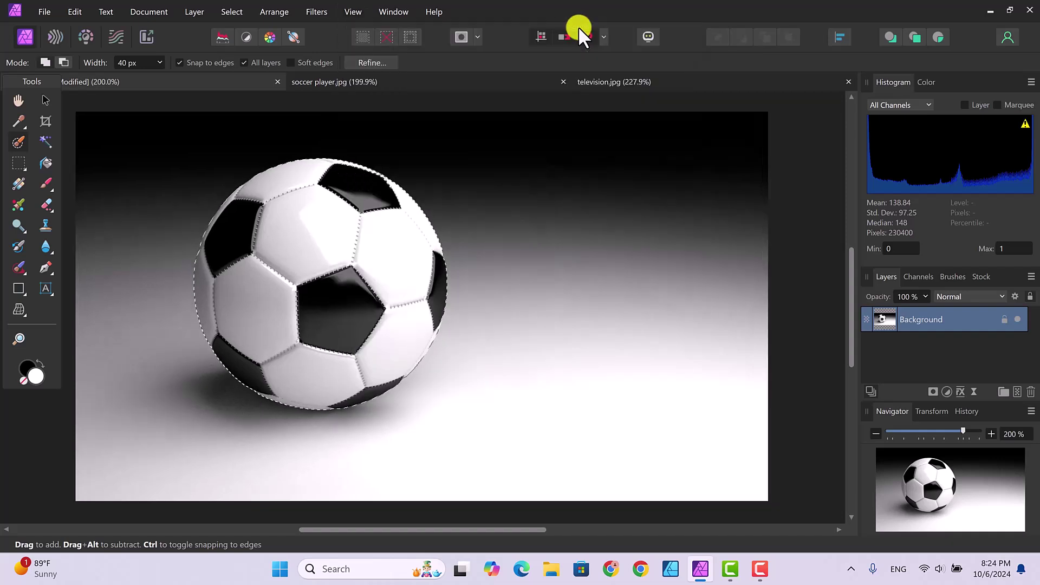
left_click(354, 12)
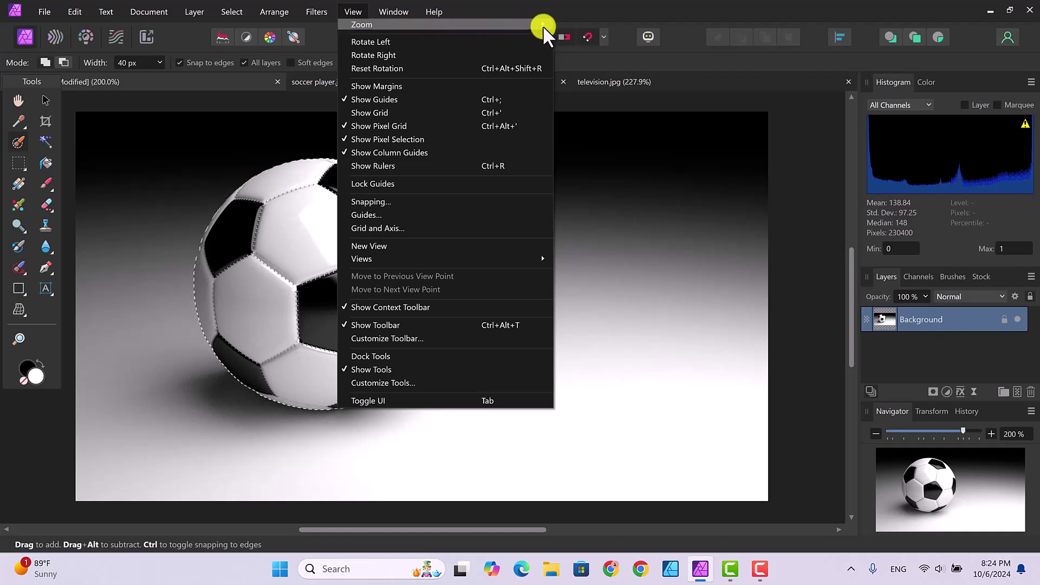
mouse_move(541, 26)
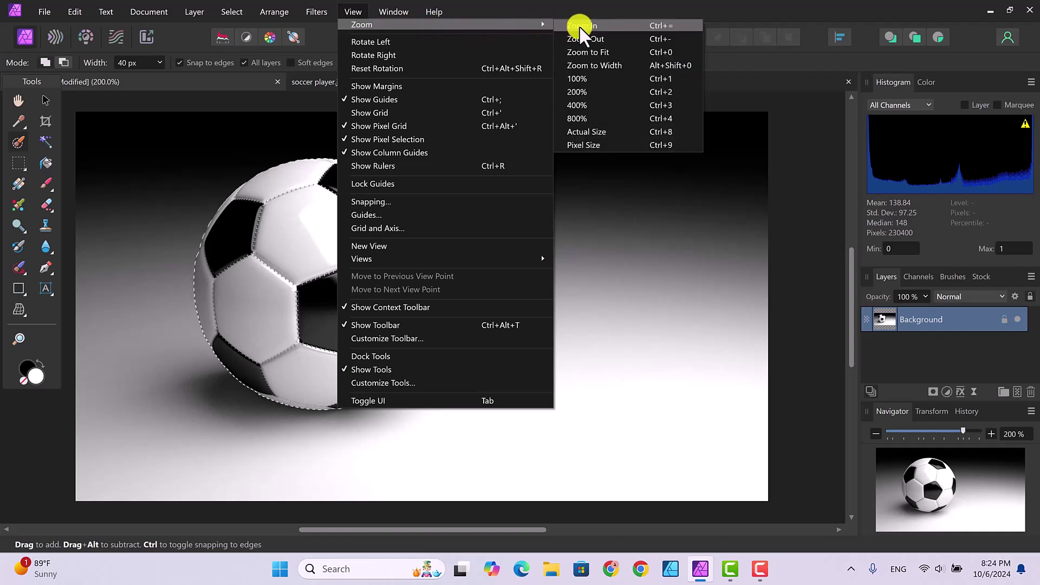
left_click(583, 26)
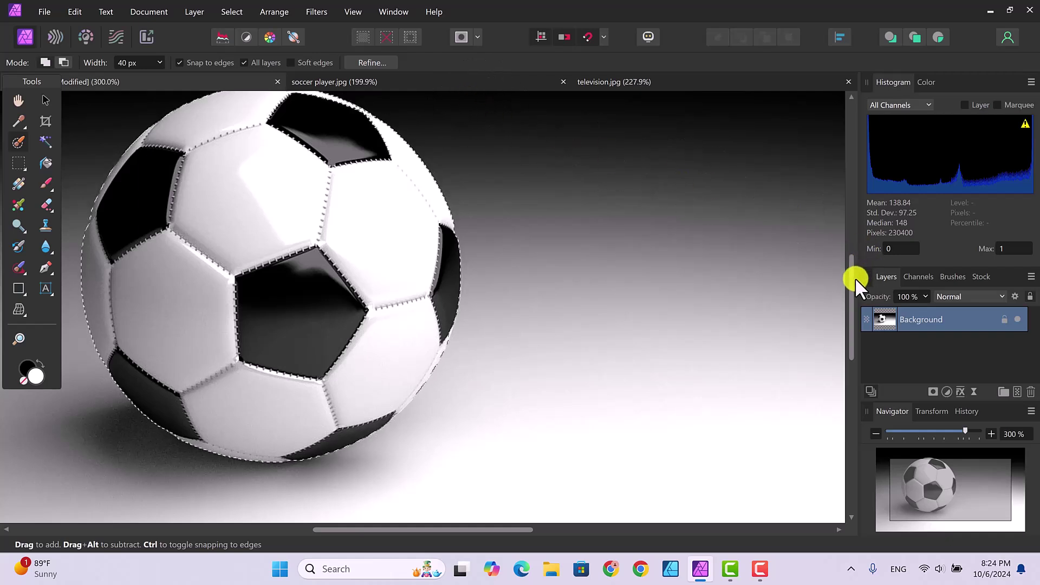
left_click_drag(853, 280, 853, 242)
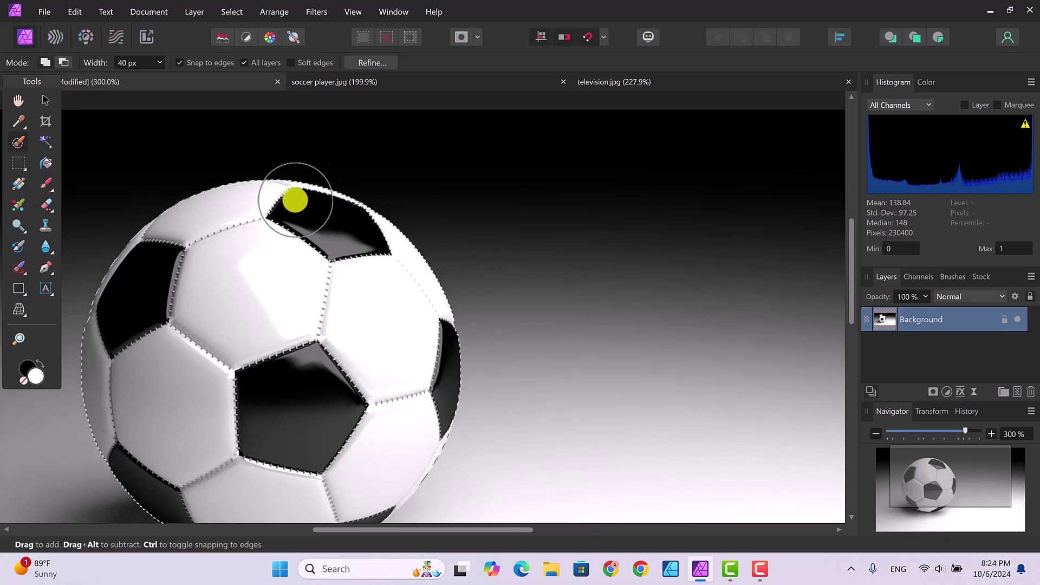
mouse_move(308, 204)
left_mouse_down()
mouse_move(351, 224)
mouse_move(371, 256)
mouse_move(362, 236)
mouse_move(353, 258)
mouse_move(405, 354)
mouse_move(372, 259)
mouse_move(284, 196)
mouse_move(351, 226)
mouse_move(429, 331)
left_mouse_up()
mouse_move(378, 498)
left_mouse_down()
mouse_move(116, 435)
mouse_move(135, 263)
mouse_move(256, 236)
mouse_move(227, 372)
mouse_move(202, 288)
mouse_move(248, 255)
mouse_move(256, 285)
mouse_move(313, 309)
mouse_move(465, 121)
mouse_move(446, 36)
left_mouse_up()
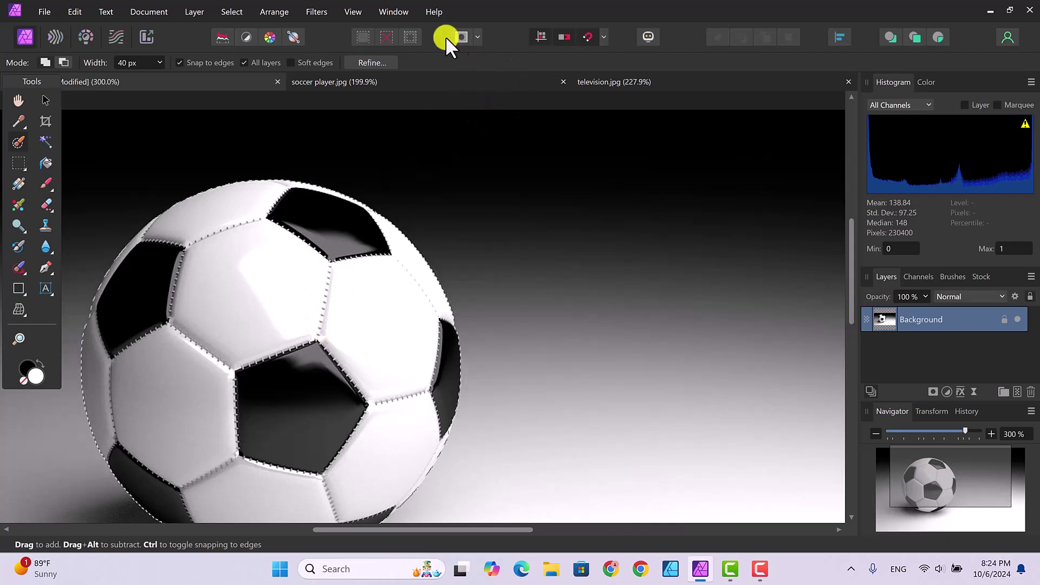
left_click(354, 12)
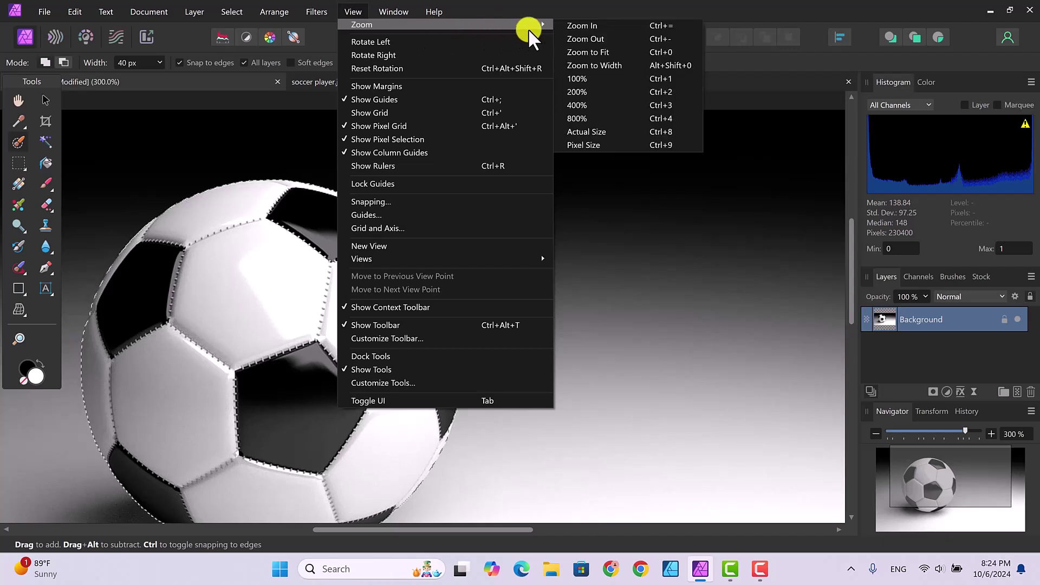
mouse_move(545, 26)
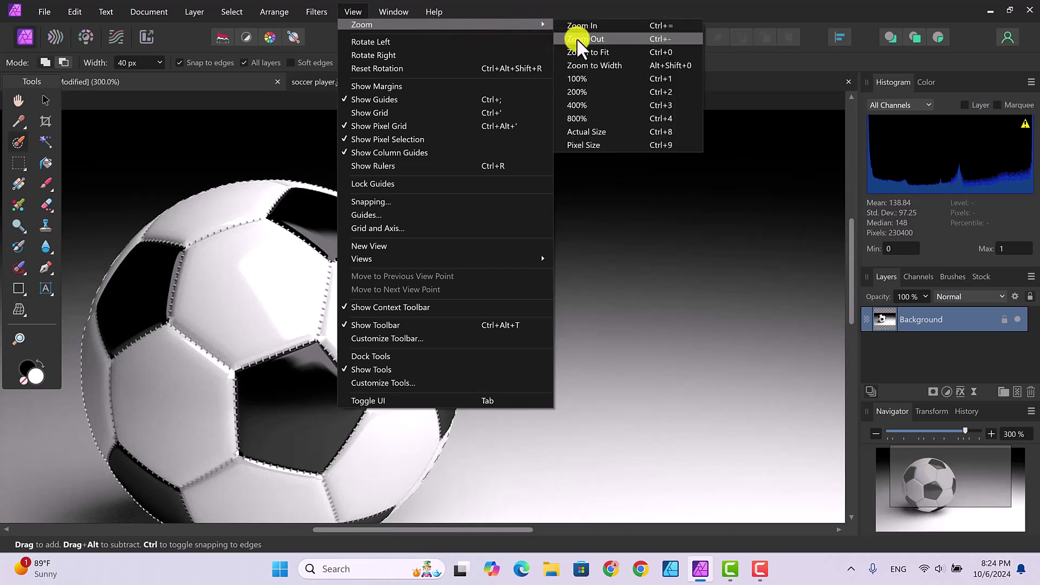
left_click(578, 39)
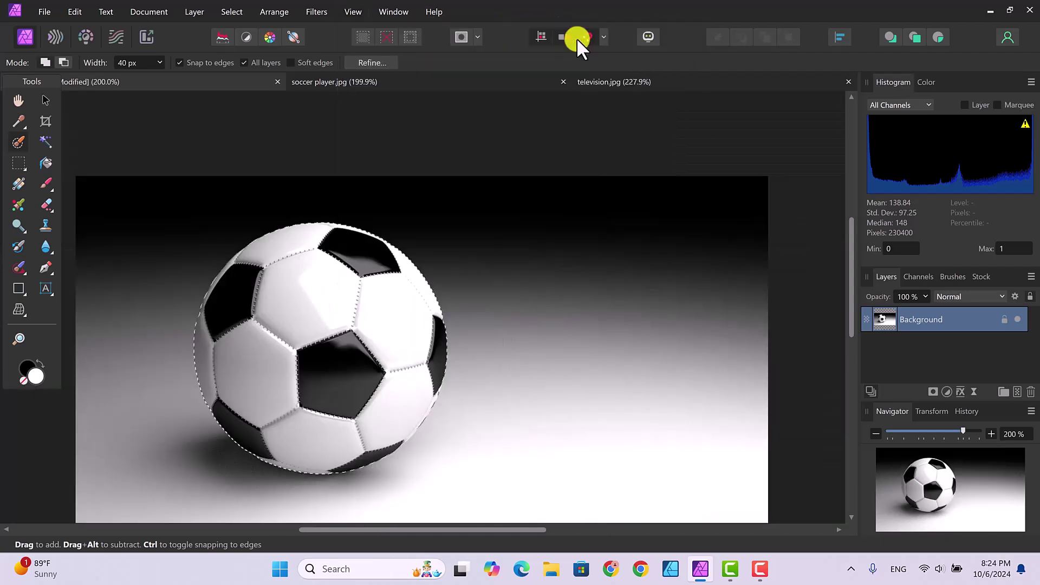
left_click(355, 14)
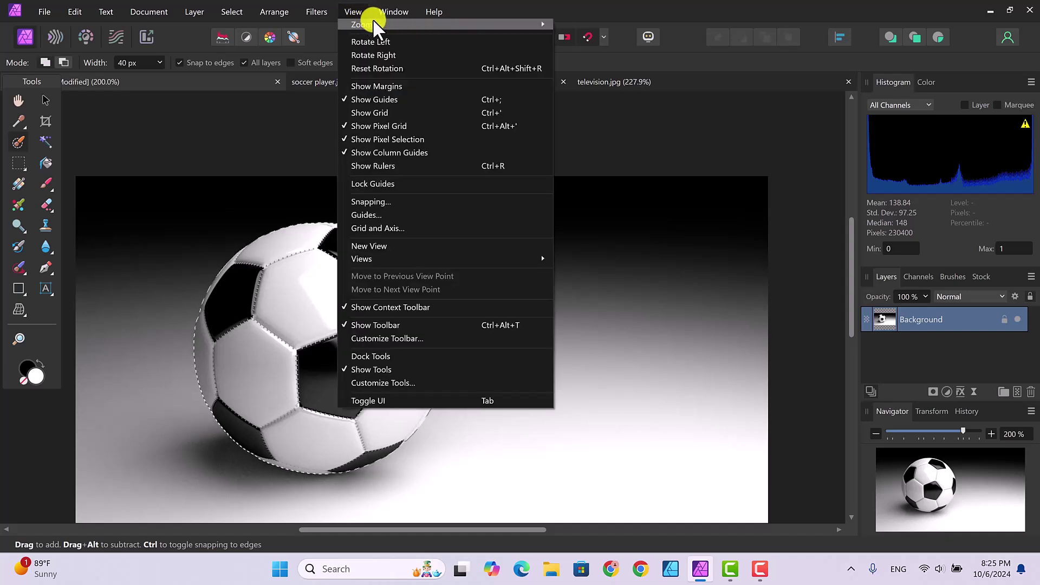
mouse_move(470, 23)
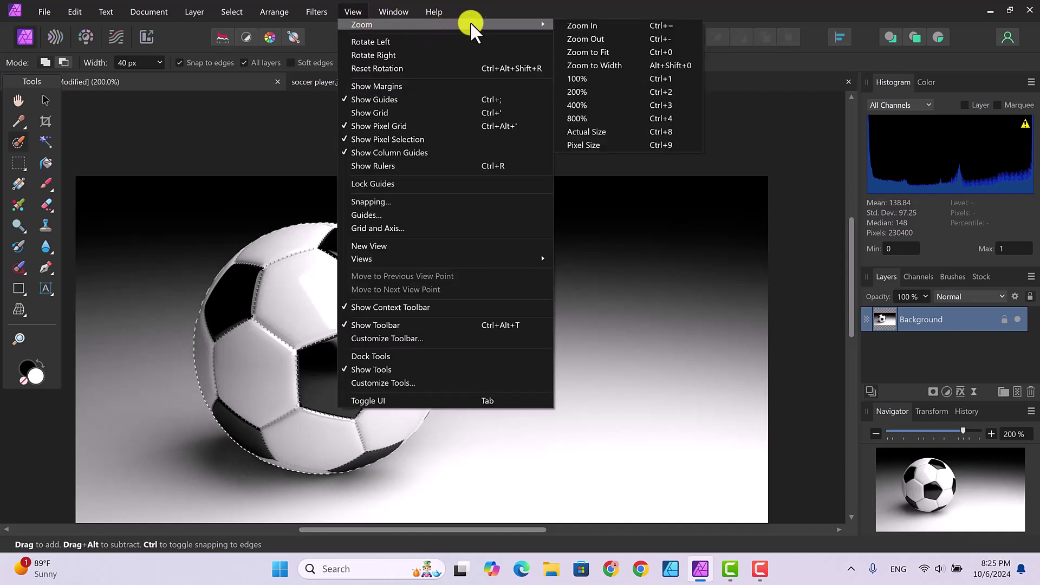
left_click(574, 50)
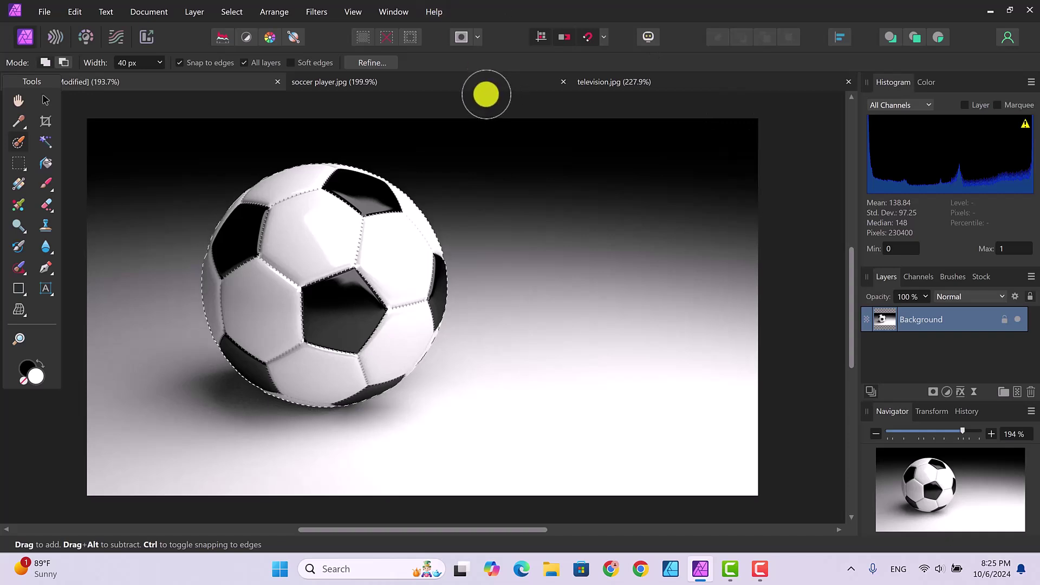
- Remove the background around the ball by inverting the pixel selection and cutting it, and clear the selection
left_click(232, 13)
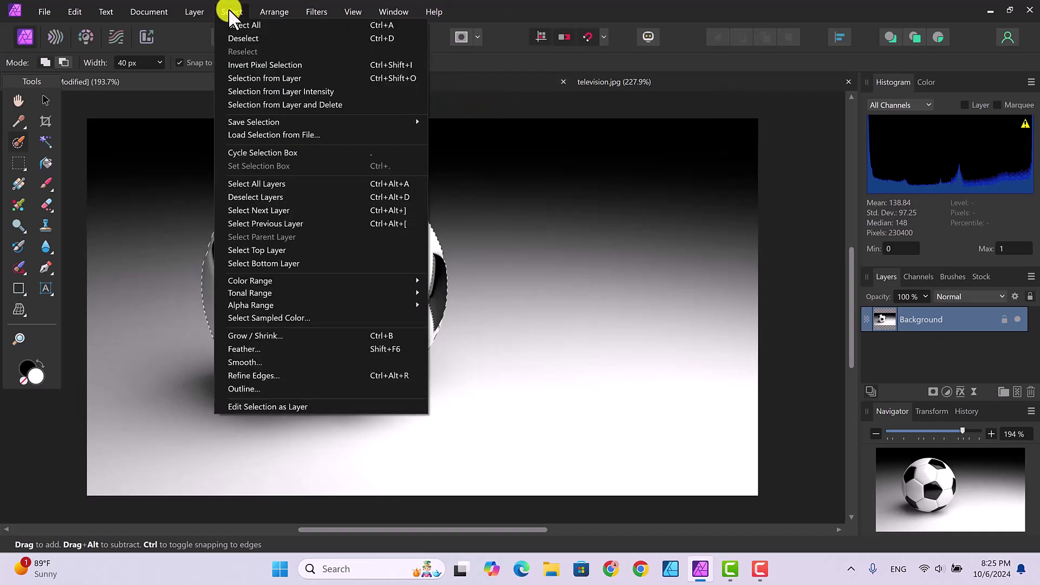
left_click(255, 65)
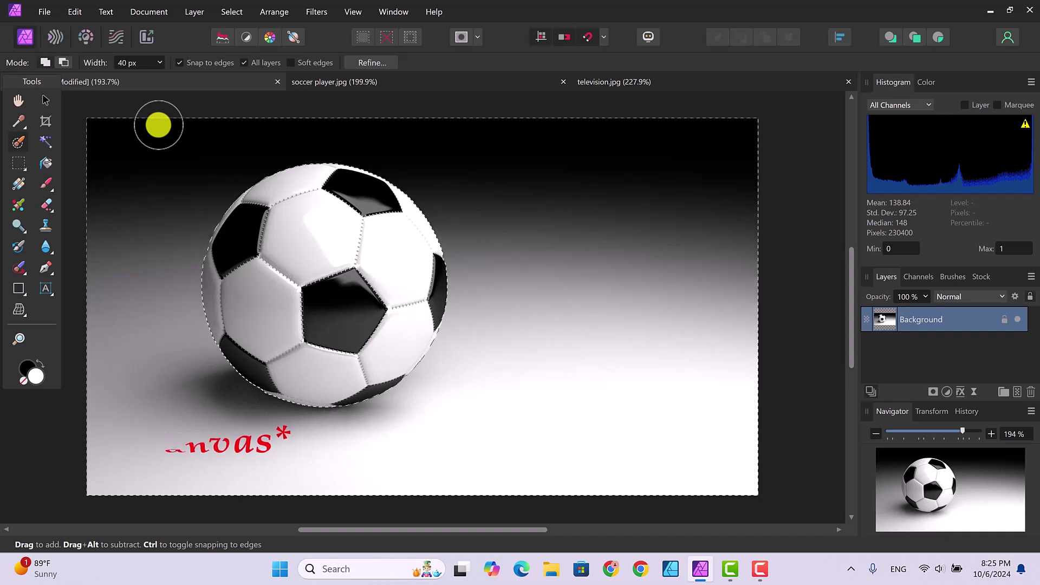
left_click(73, 12)
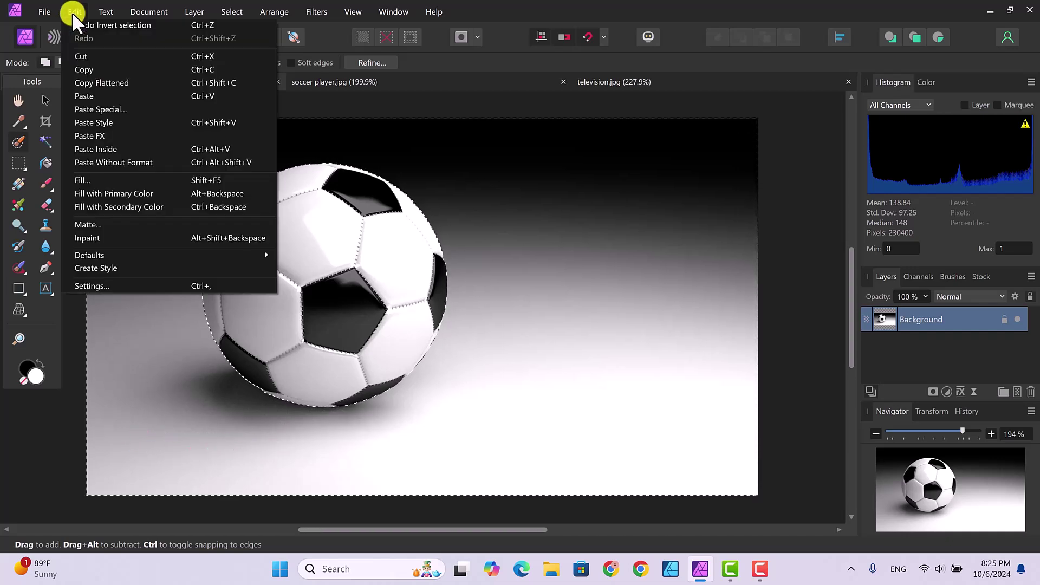
left_click(79, 56)
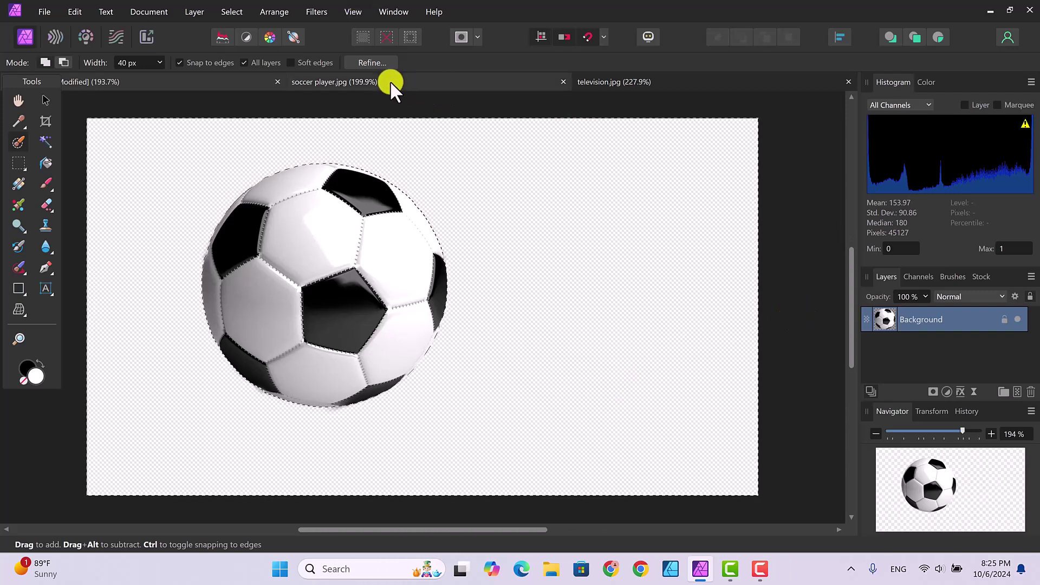
left_click(231, 13)
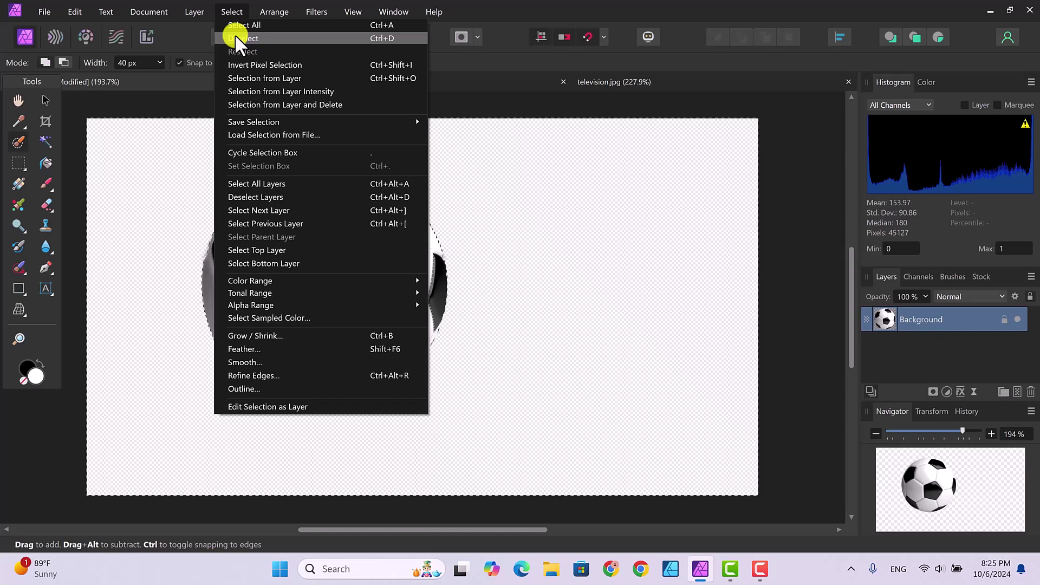
left_click(236, 37)
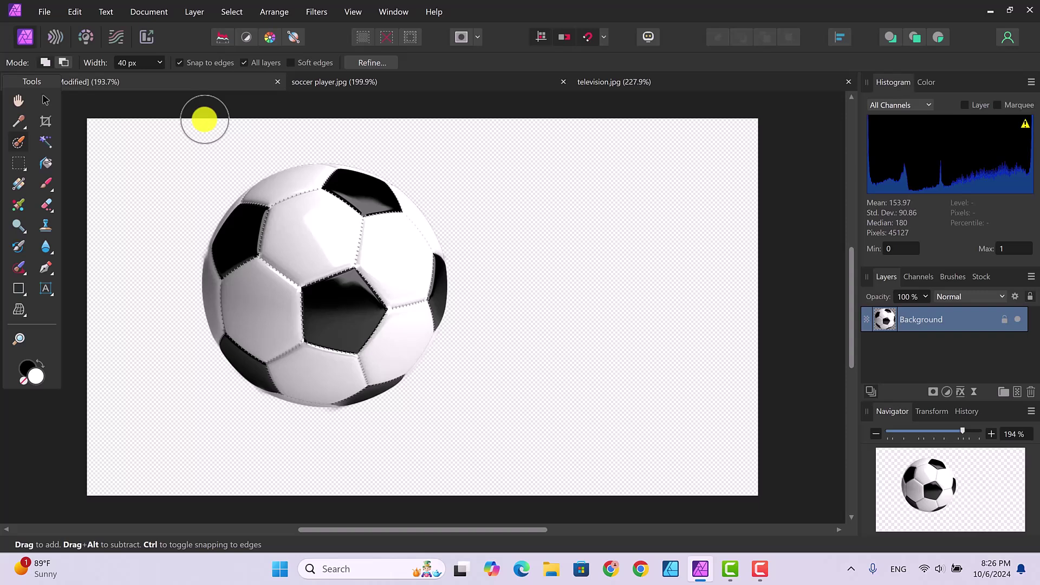
- Copy the isolated ball and paste it into the soccer player.jpg document
left_click(74, 11)
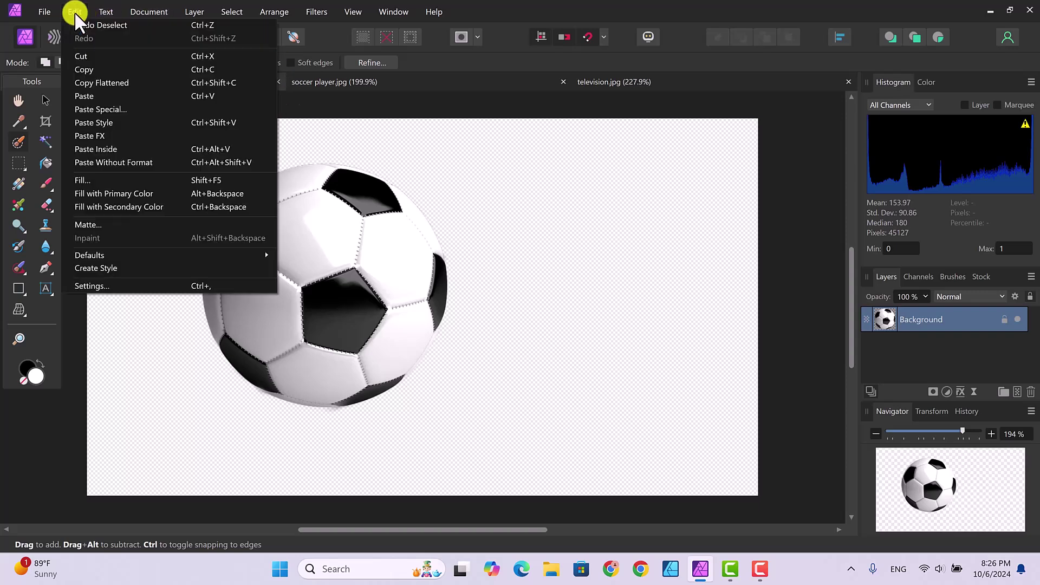
left_click(83, 69)
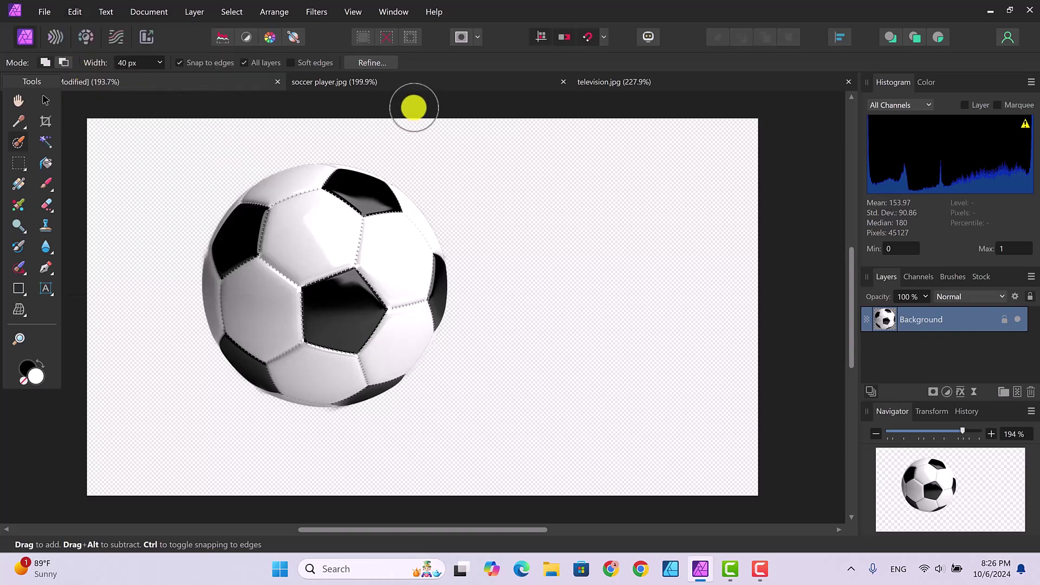
left_click(346, 81)
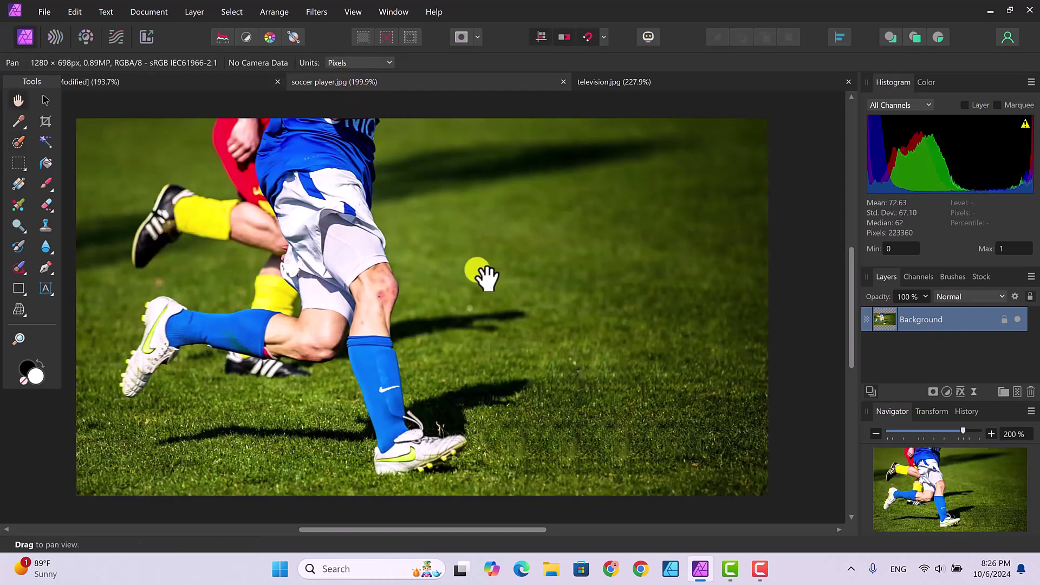
right_click(486, 277)
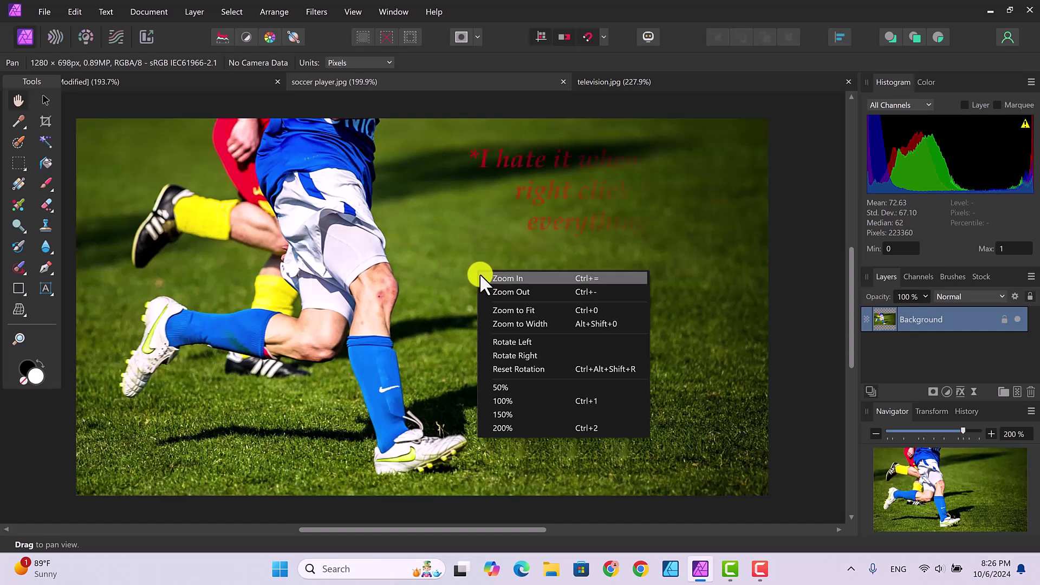
left_click(74, 12)
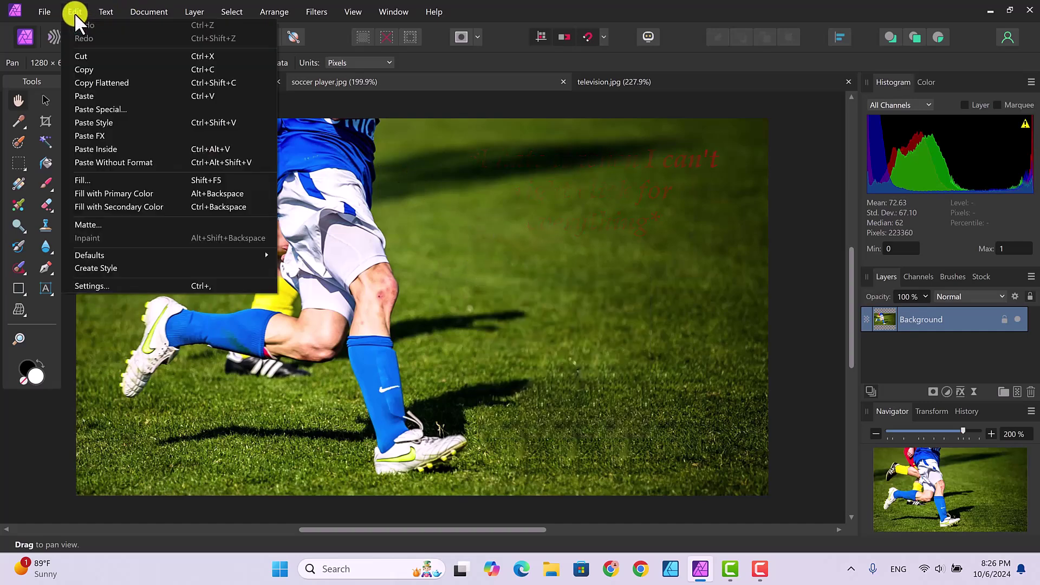
left_click(85, 96)
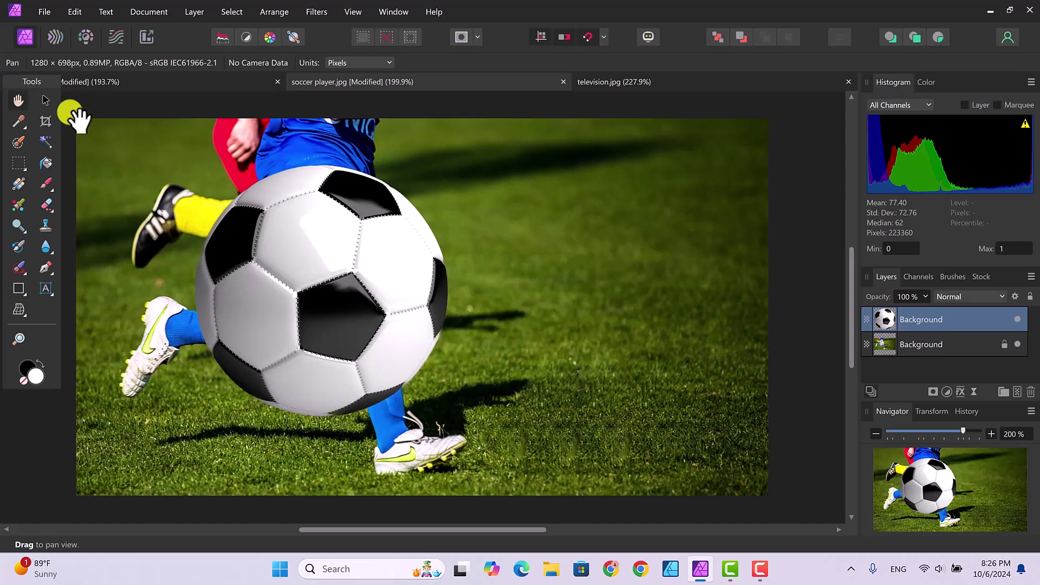
- Scale the pasted ball down with the Move tool and place it on the grass just ahead of the player's front foot
left_click(46, 99)
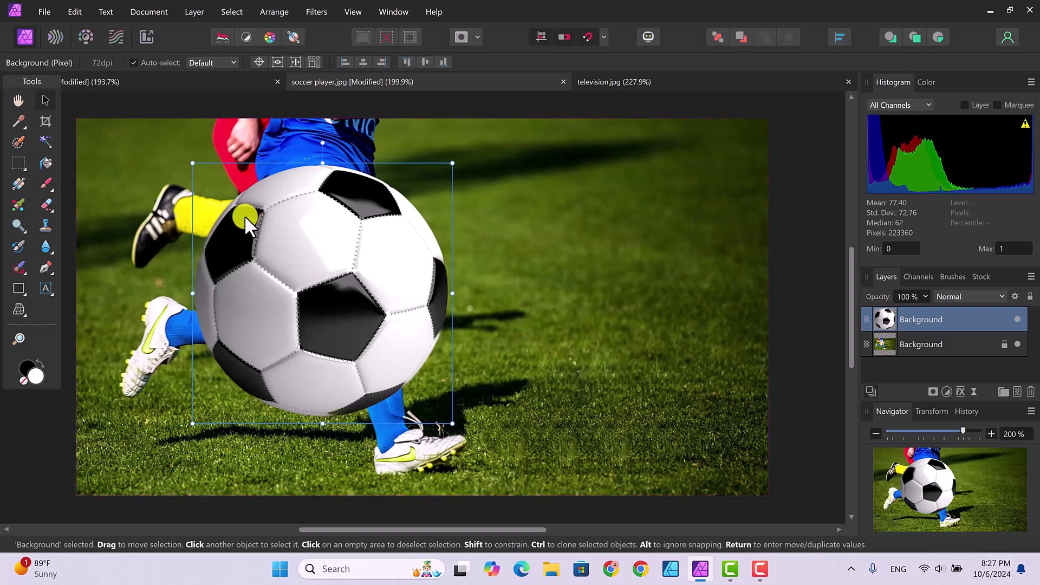
left_click_drag(309, 249, 582, 279)
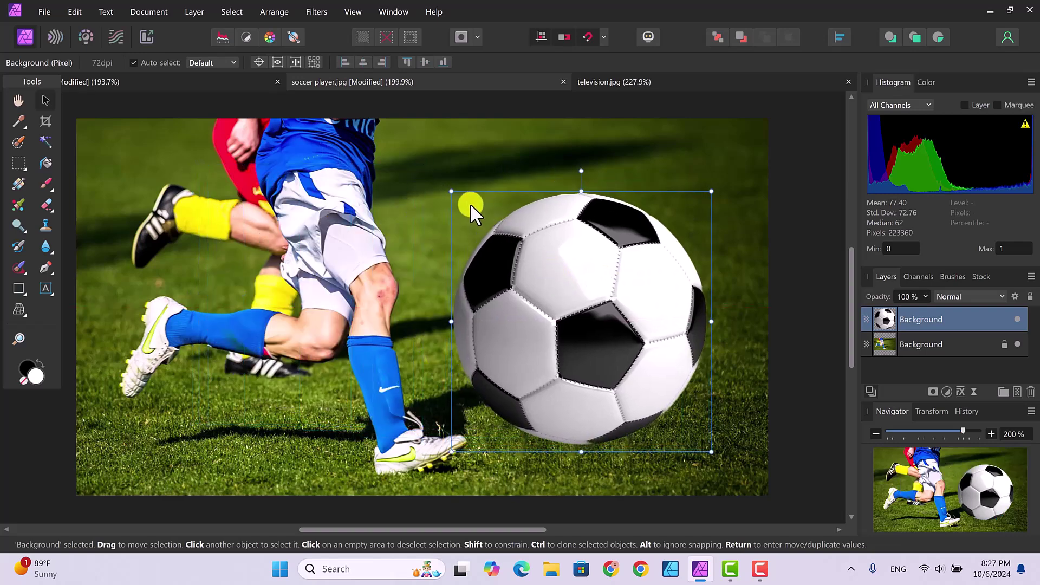
left_click_drag(451, 192, 541, 413)
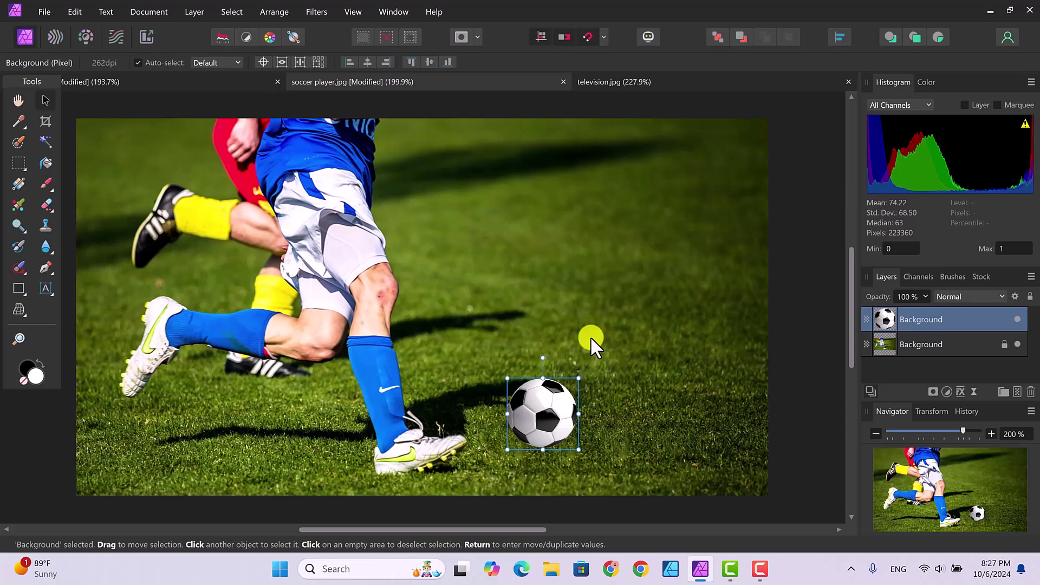
left_click(590, 336)
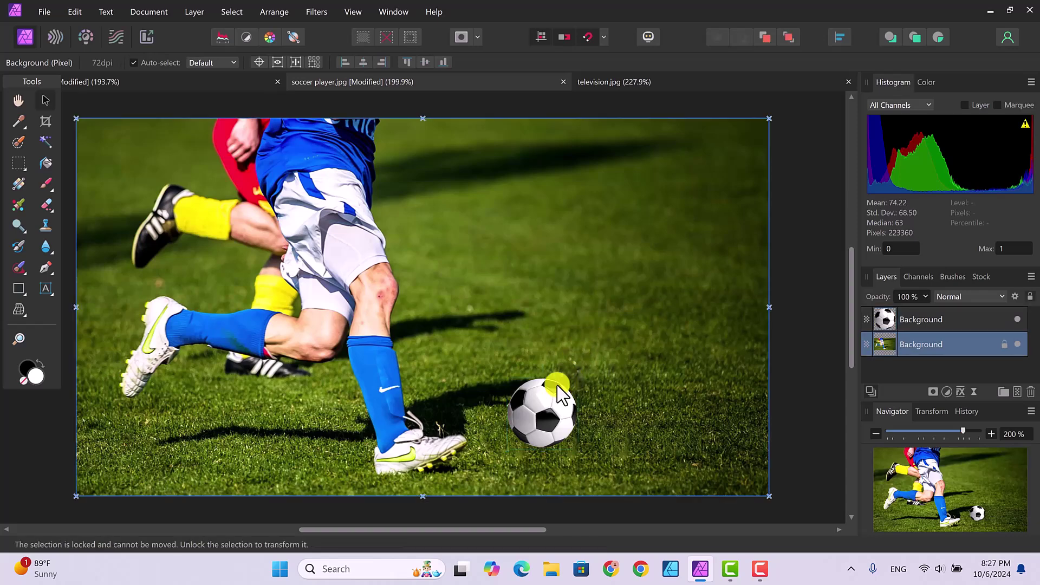
left_click(548, 415)
left_click_drag(543, 408, 548, 412)
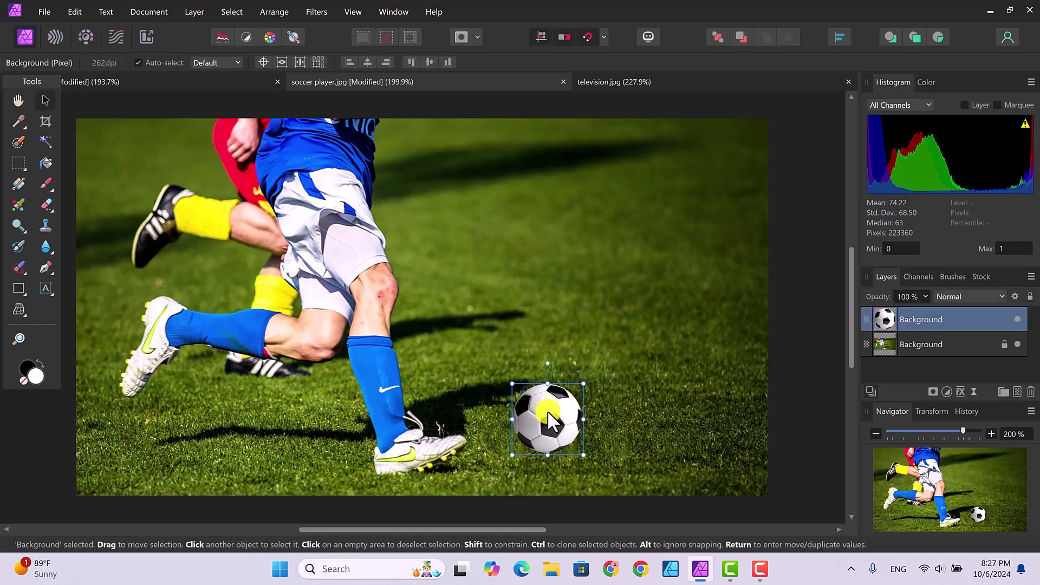
- Group the ball layer and the soccer player background layer
left_click(619, 336)
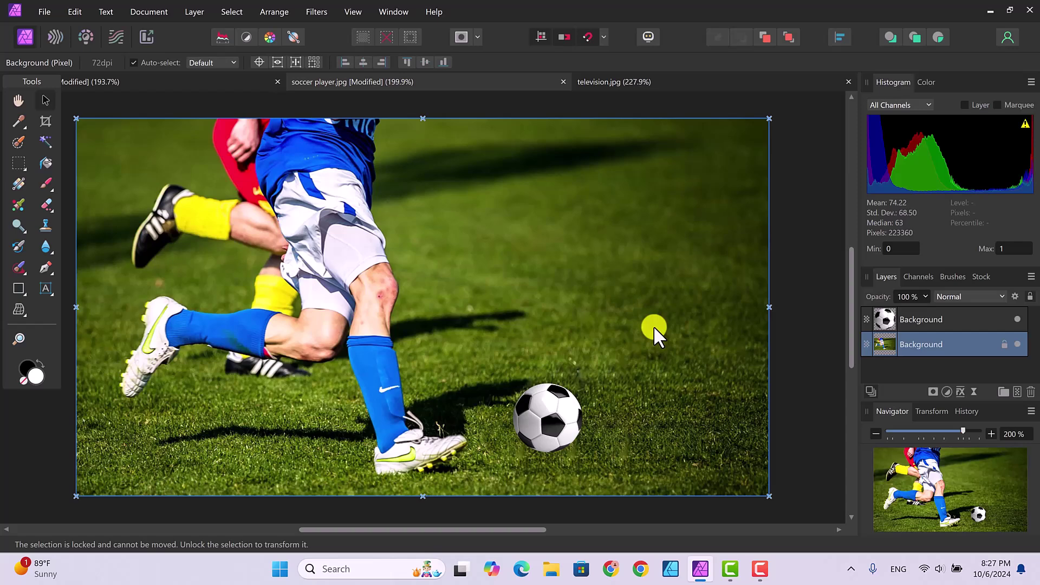
left_click(960, 319, "shift")
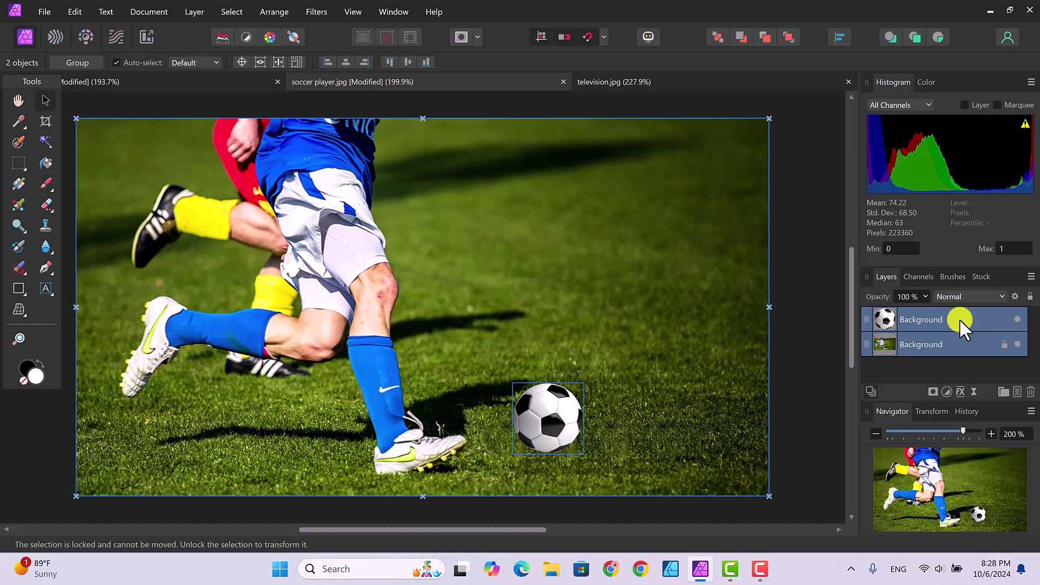
right_click(957, 316)
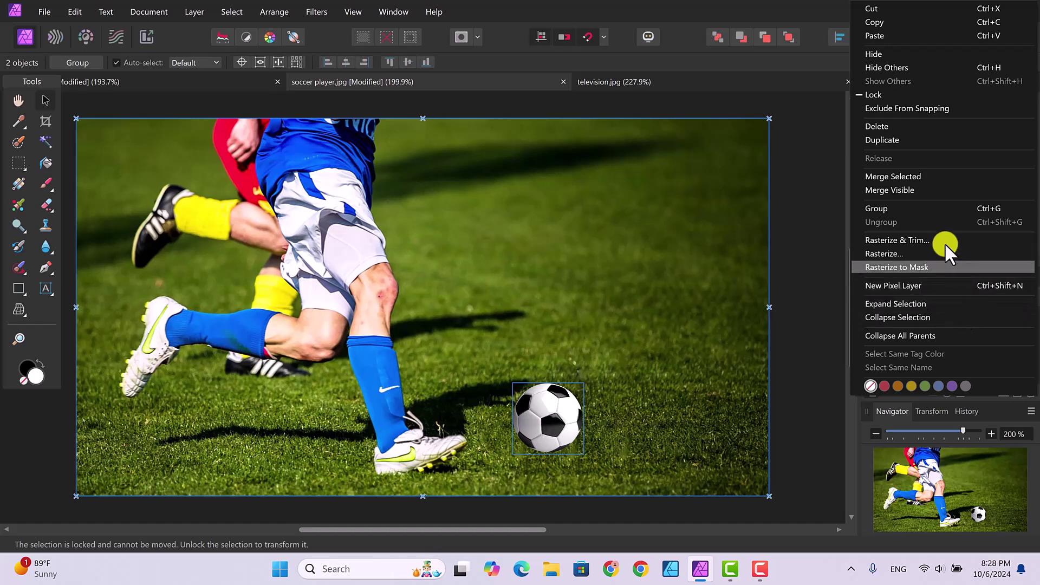
left_click(877, 208)
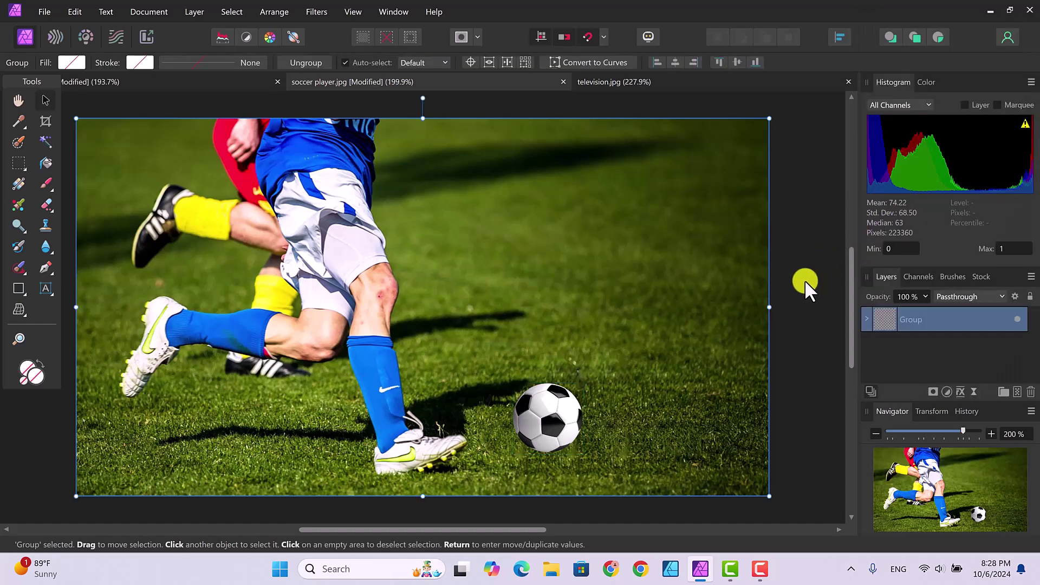
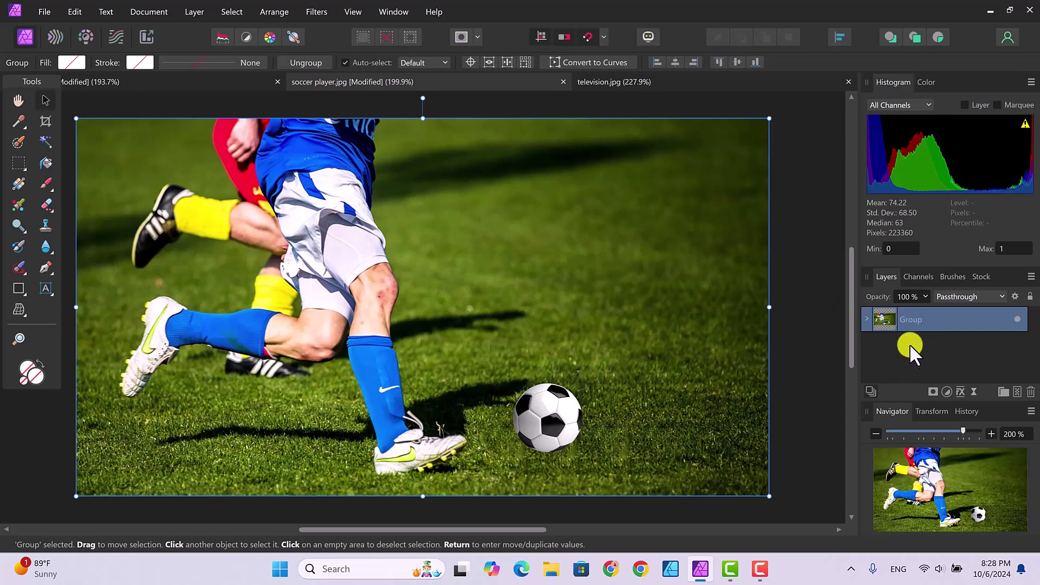
- Rename the group holding the ball and soccer player layers as "soccer on tv"
left_click(867, 320)
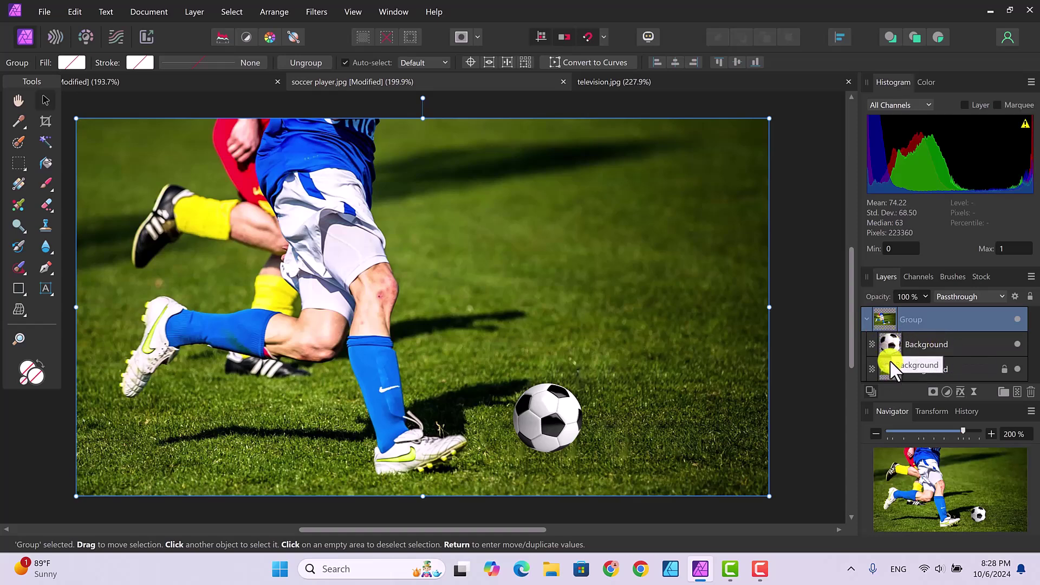
left_click(867, 320)
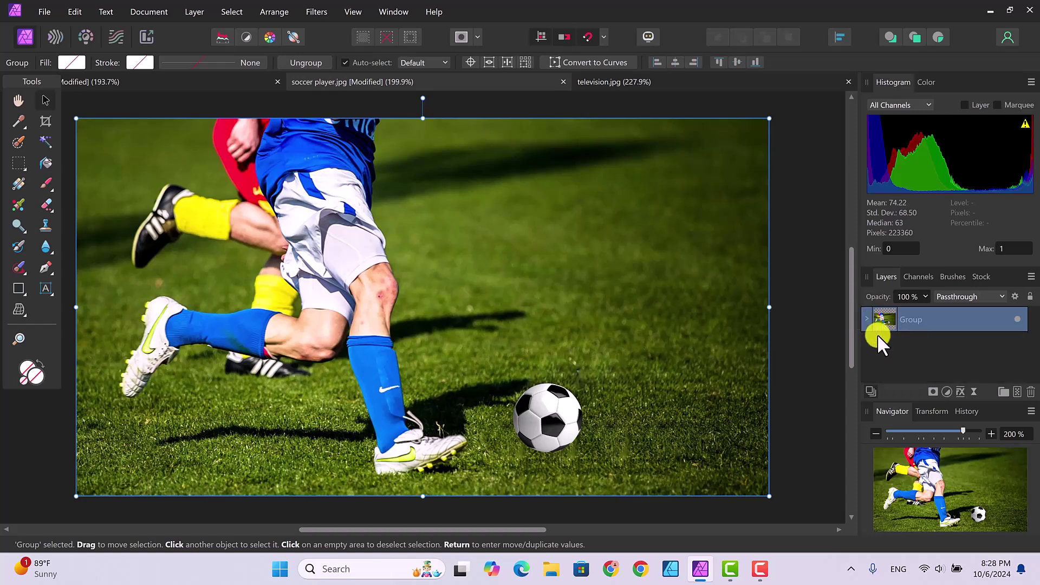
double_click(913, 320)
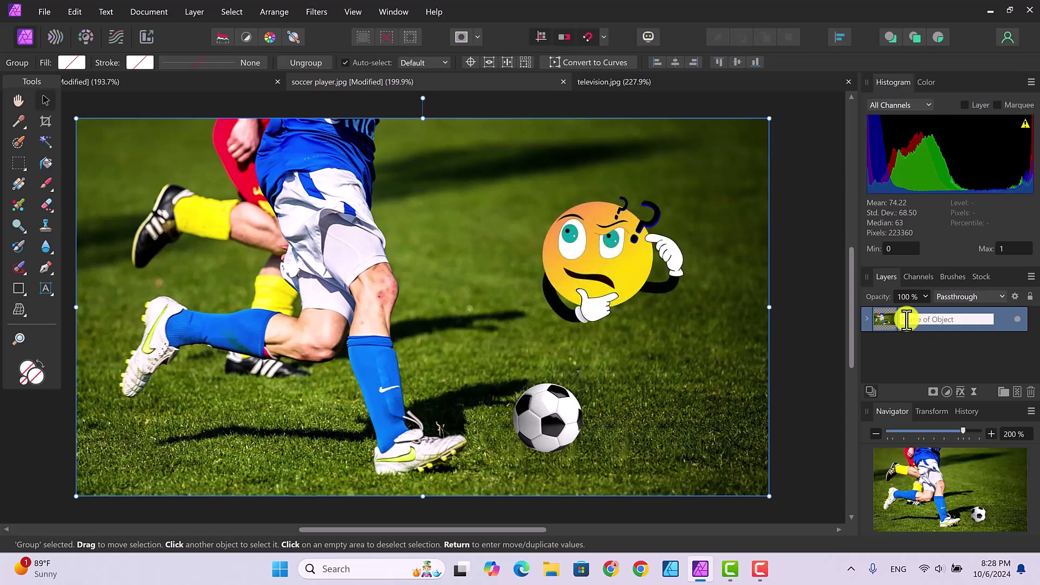
type("soccer on tv")
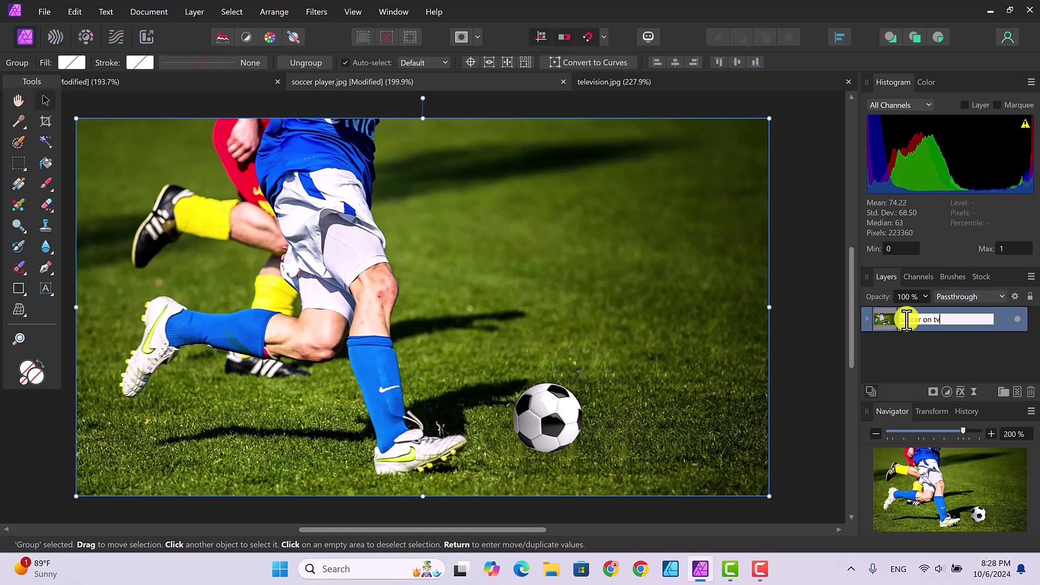
key("Return")
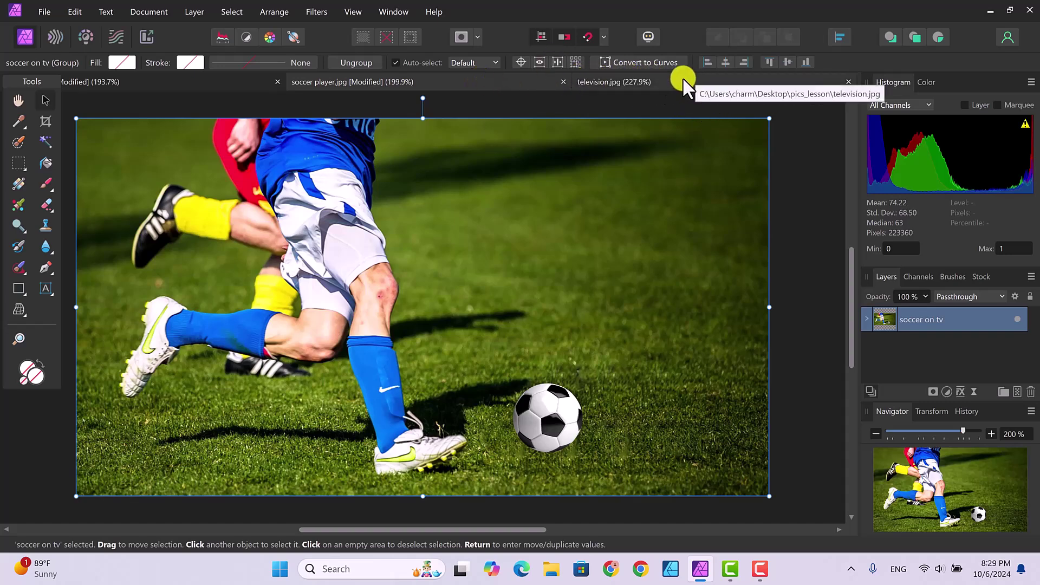
- Switch to the television.jpg document and trace the TV screen's four corners with the Pen tool as a closed outline
left_click(683, 79)
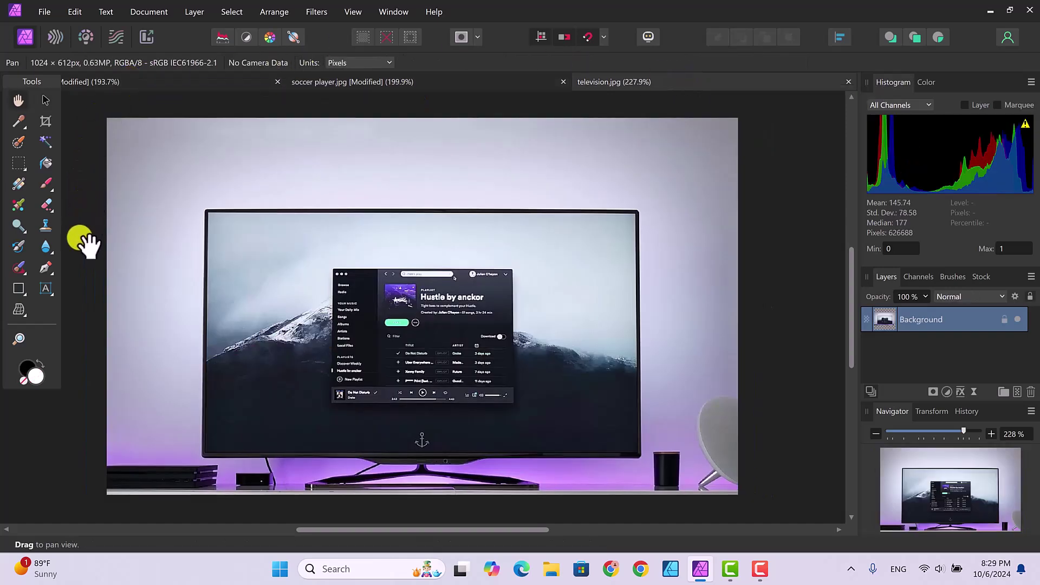
left_click(45, 266)
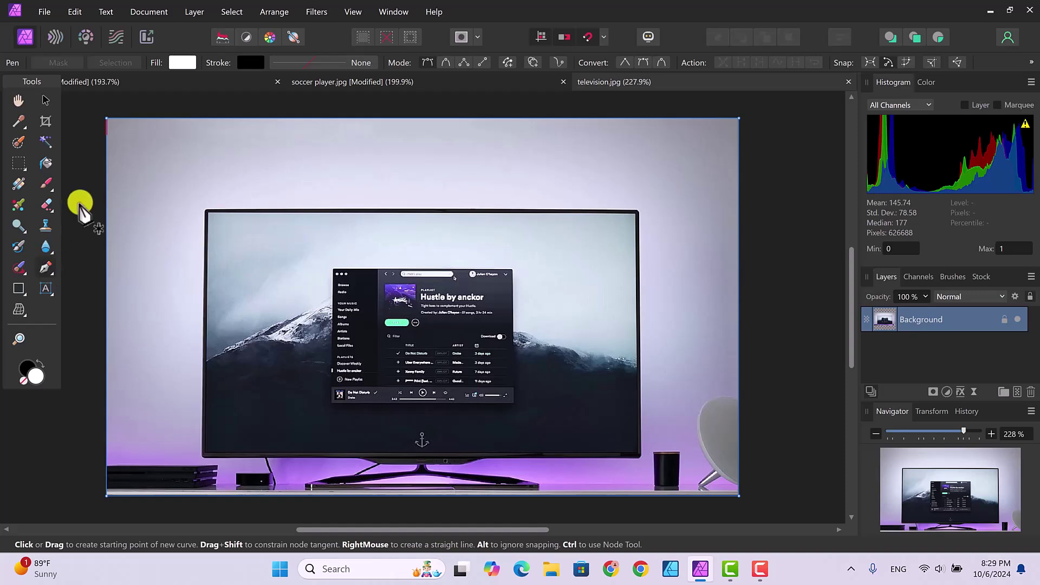
left_click(209, 212)
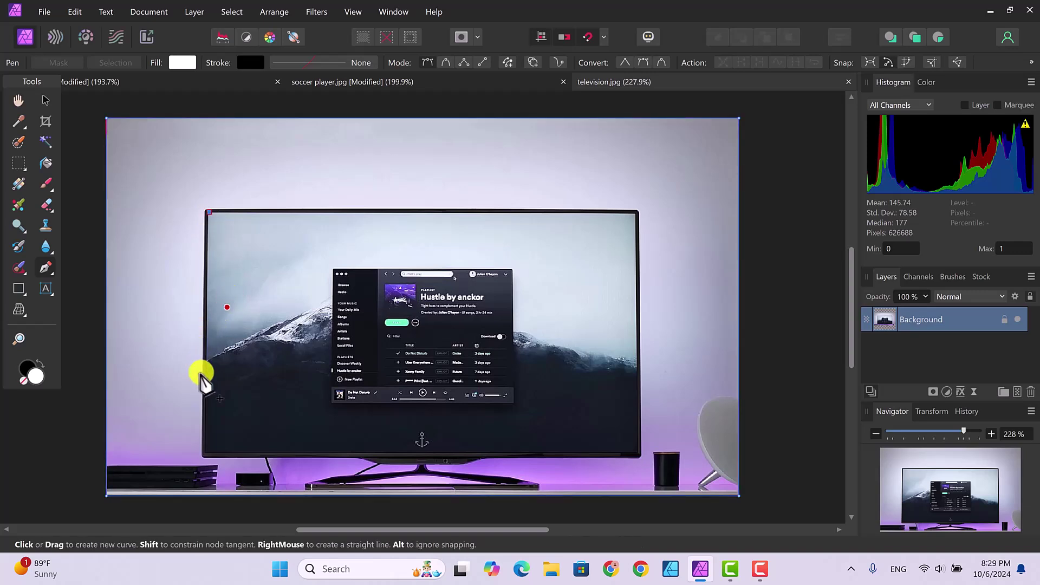
left_click(206, 453)
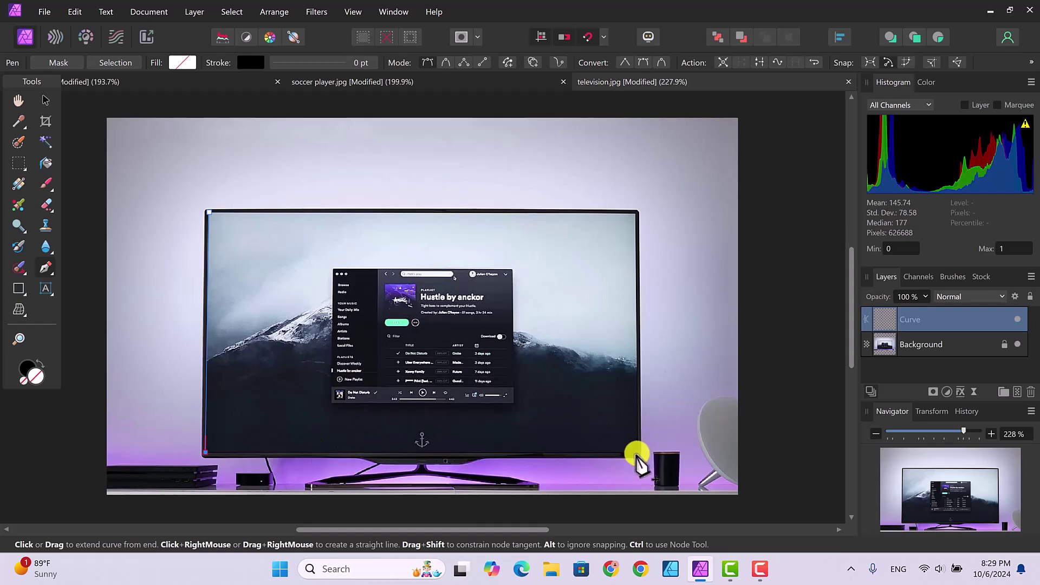
left_click(638, 454)
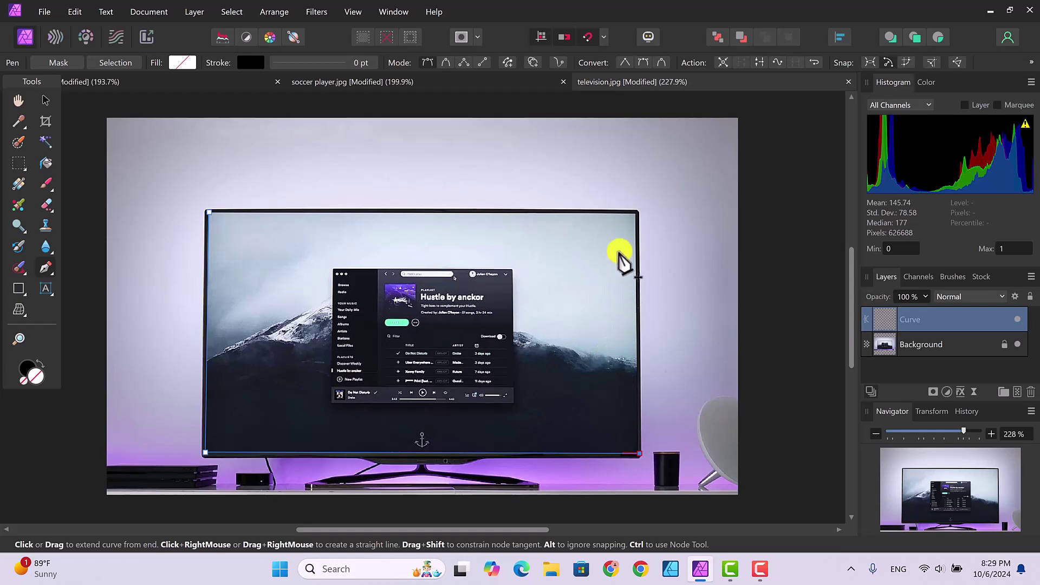
left_click(634, 214)
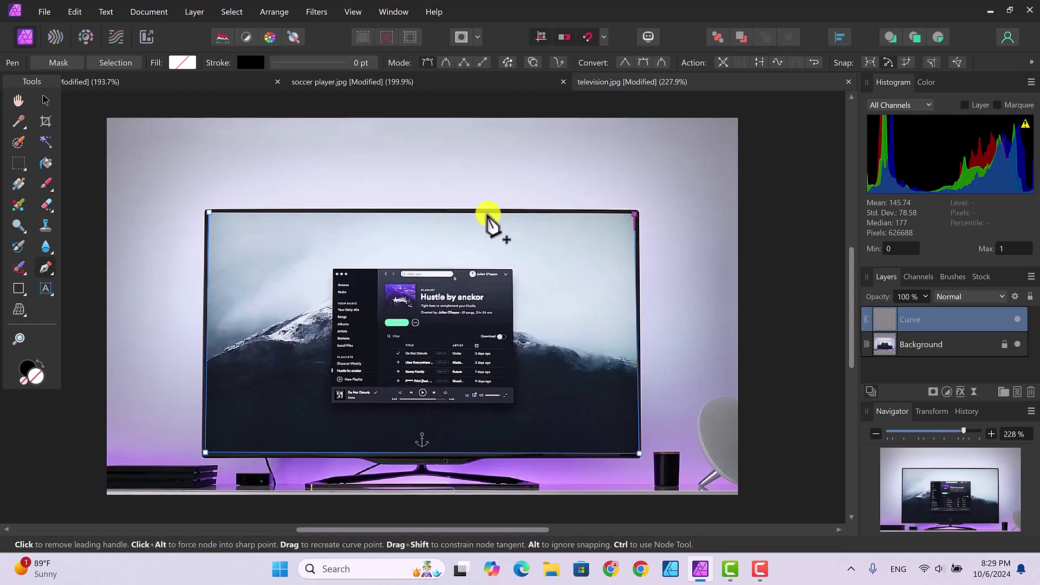
left_click(209, 213)
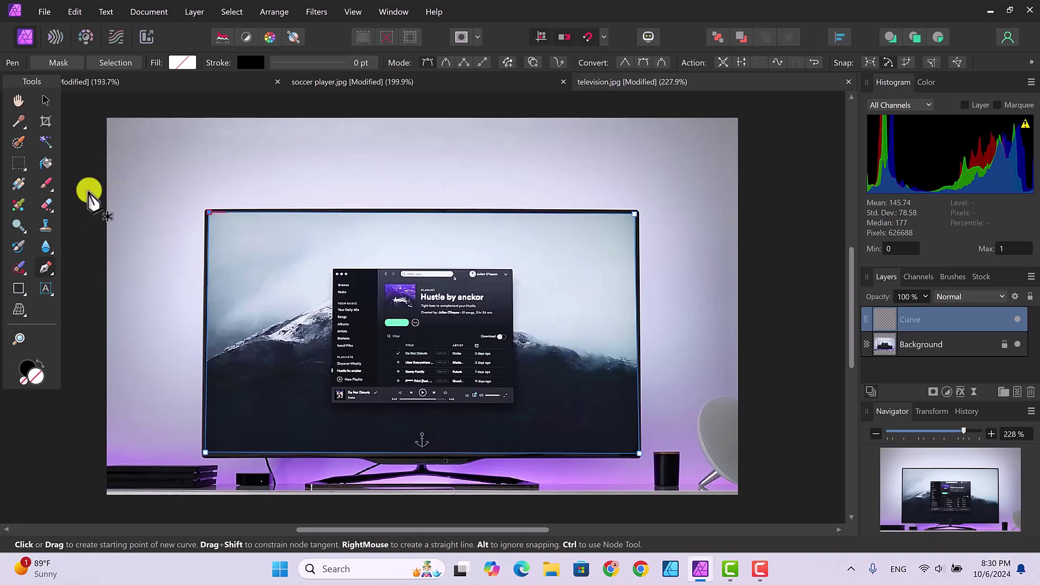
- Adjust the outline's upper-left and two lower corner nodes with the Node tool to fit the TV screen's inner corners
left_click(52, 273)
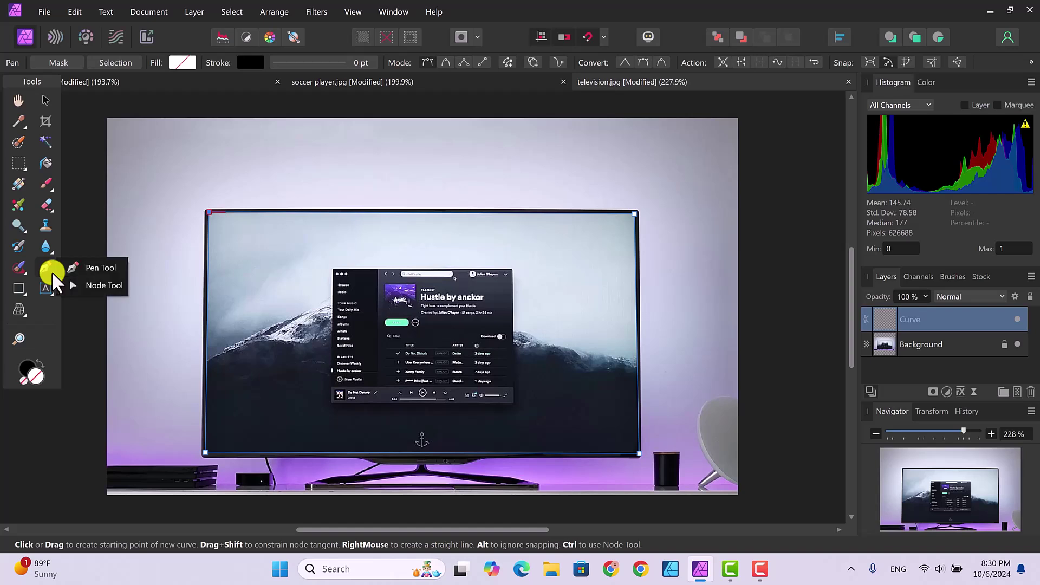
left_click(94, 285)
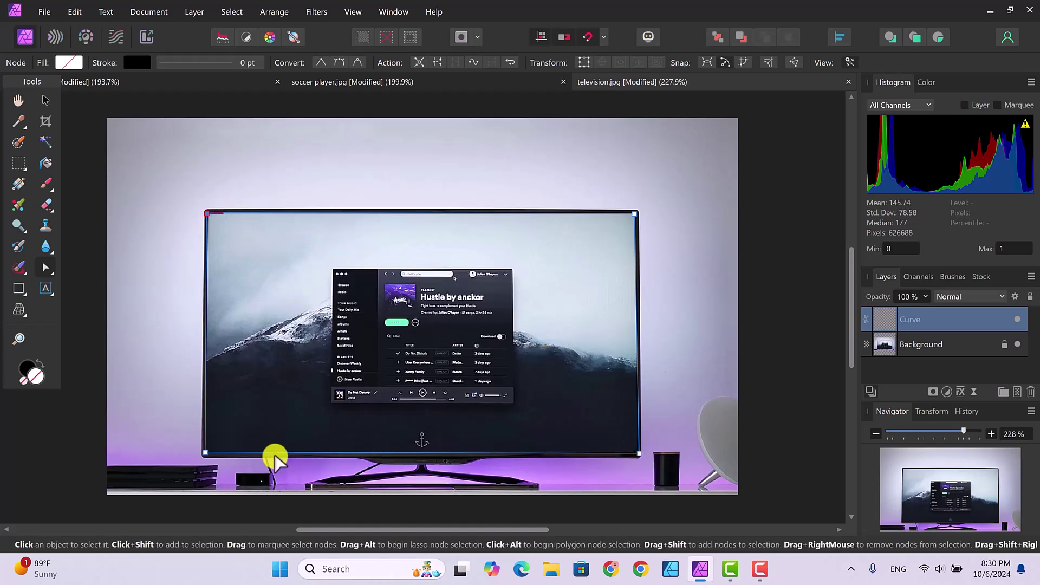
left_click(205, 454)
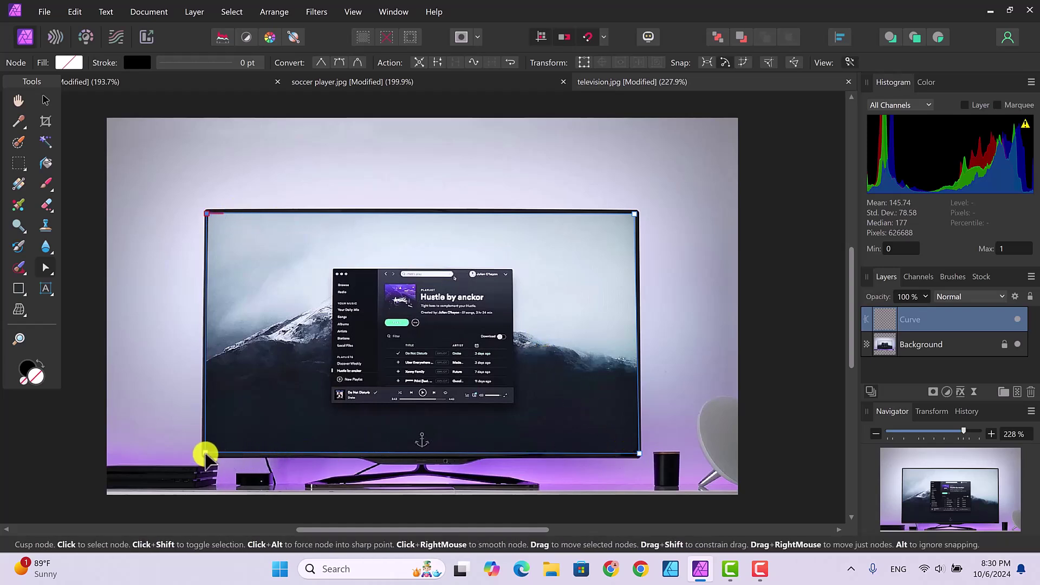
left_click(638, 450)
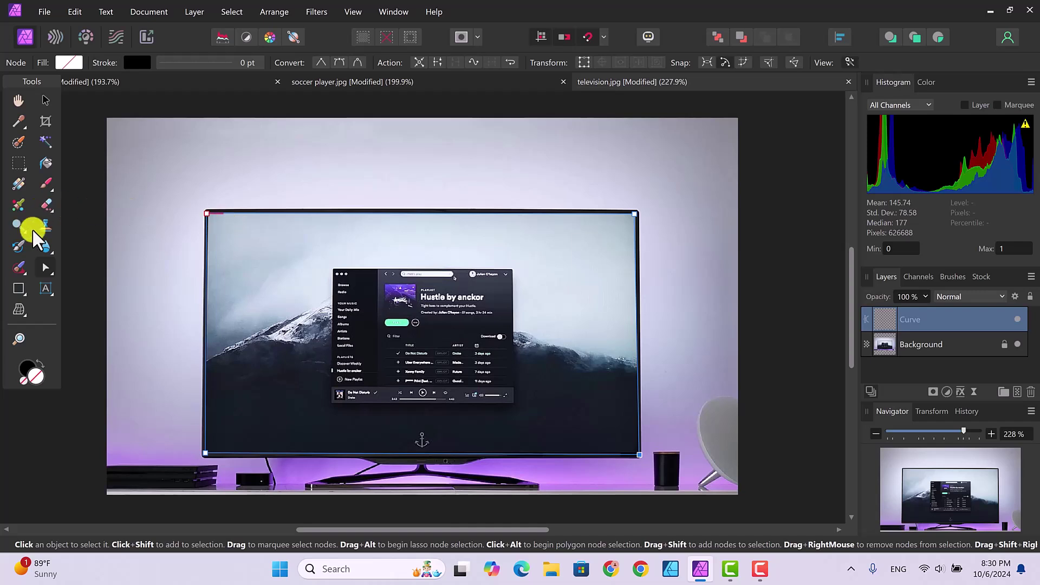
- Return to the Pen tool and convert the TV screen outline into a pixel selection
left_click(53, 271)
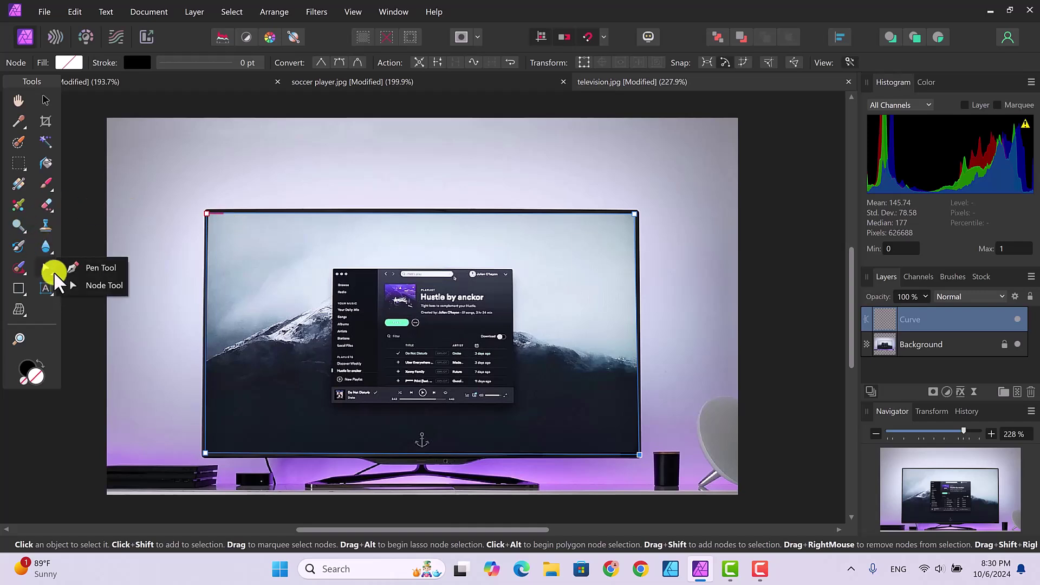
left_click(87, 268)
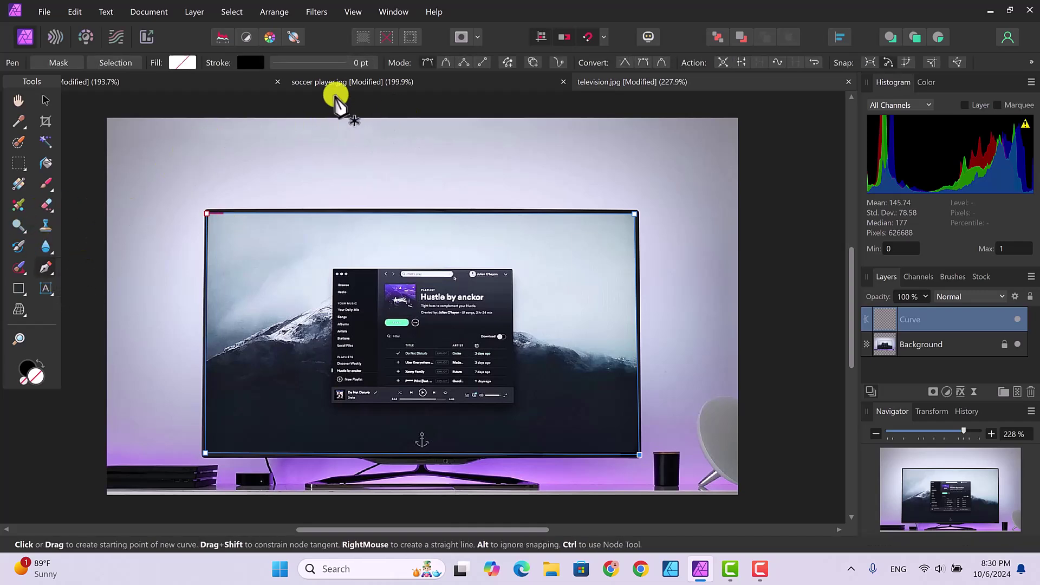
left_click(115, 61)
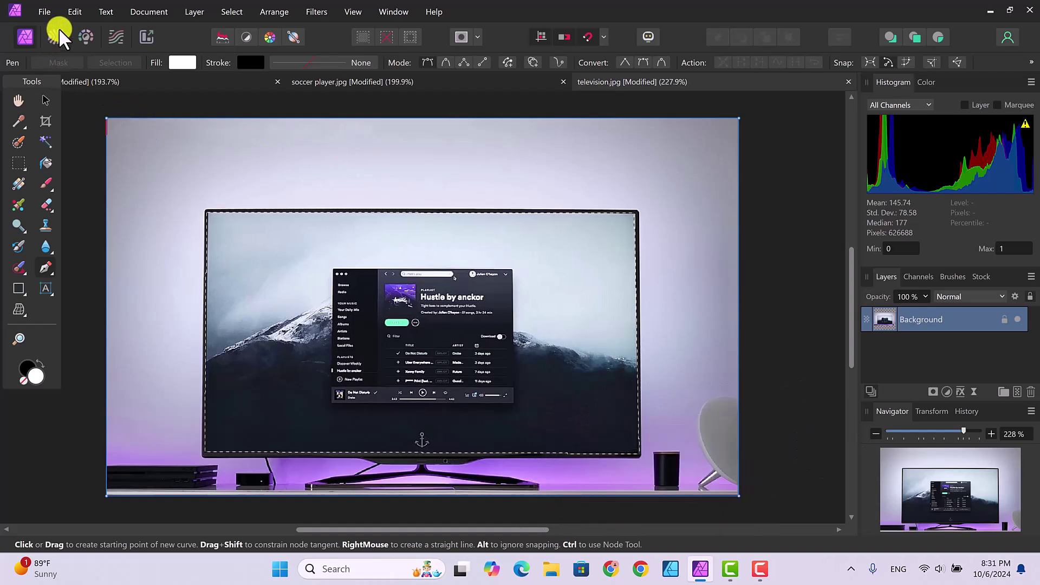
- Cut the selected screen content out of the television's Background layer and clear the selection
left_click(70, 9)
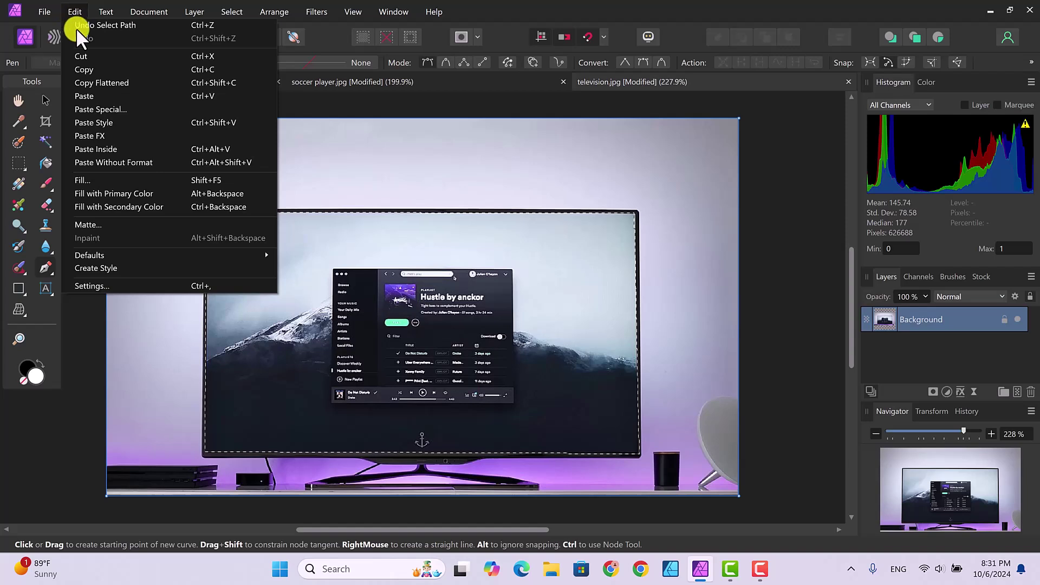
left_click(81, 53)
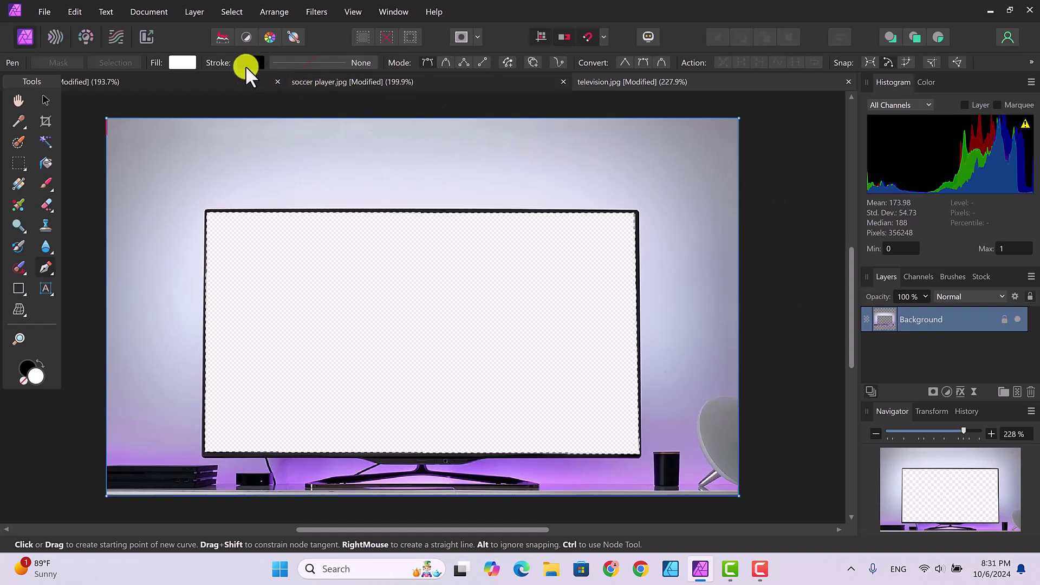
left_click(227, 11)
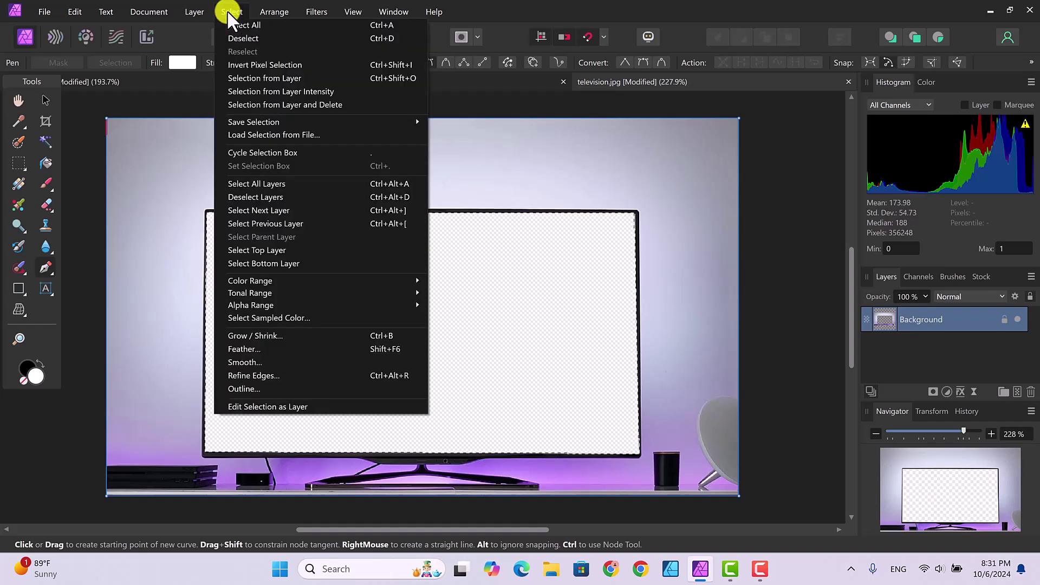
left_click(243, 38)
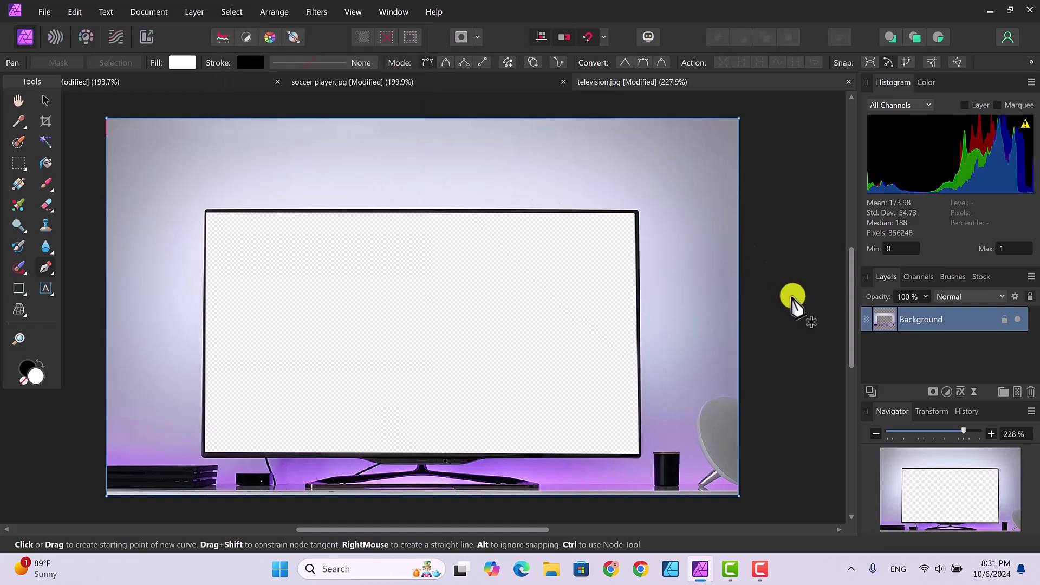
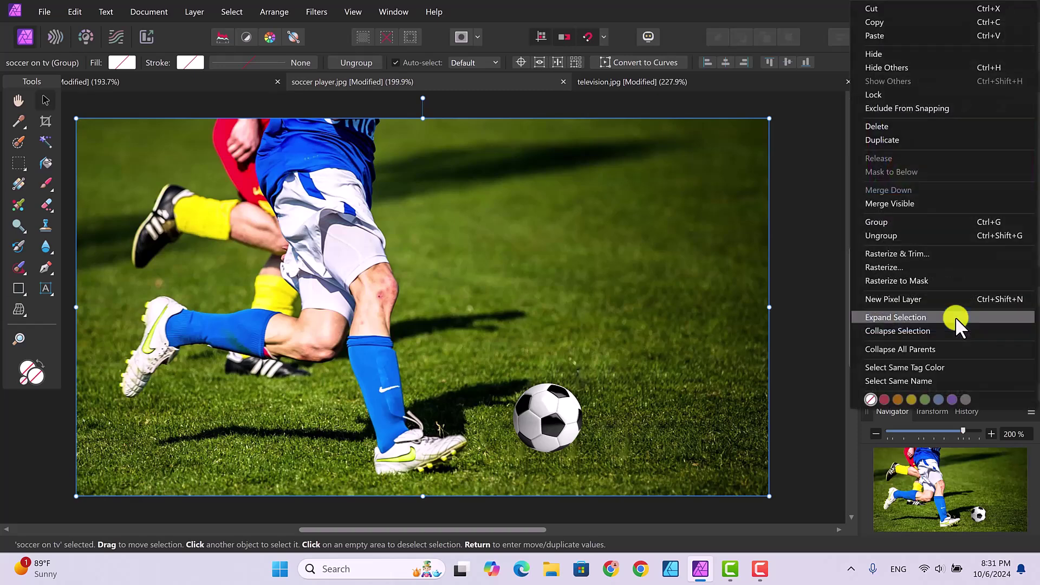
- Copy the soccer on tv group from soccer player.jpg and paste it into the television.jpg document
left_click(875, 21)
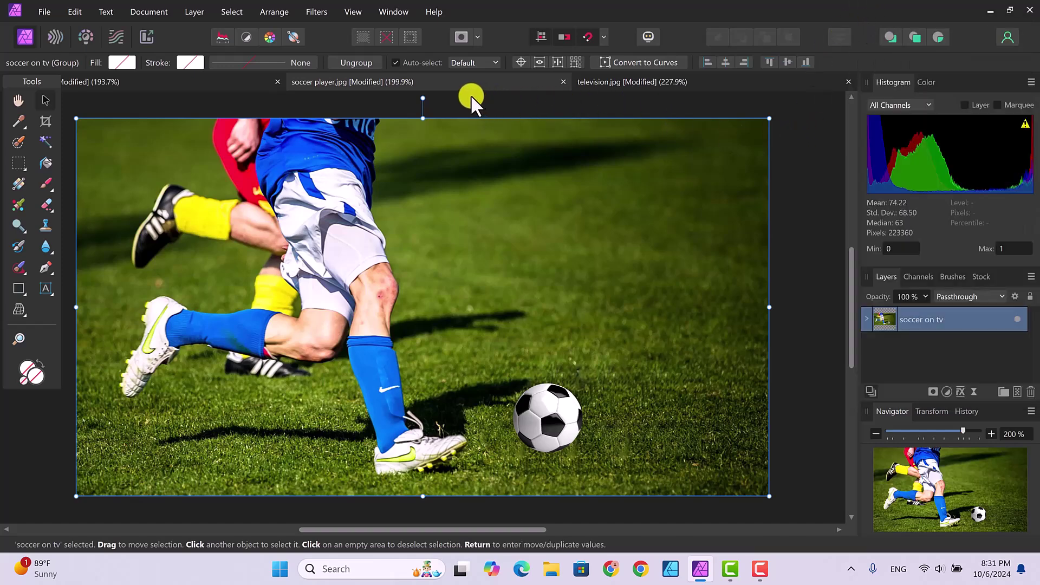
left_click(599, 80)
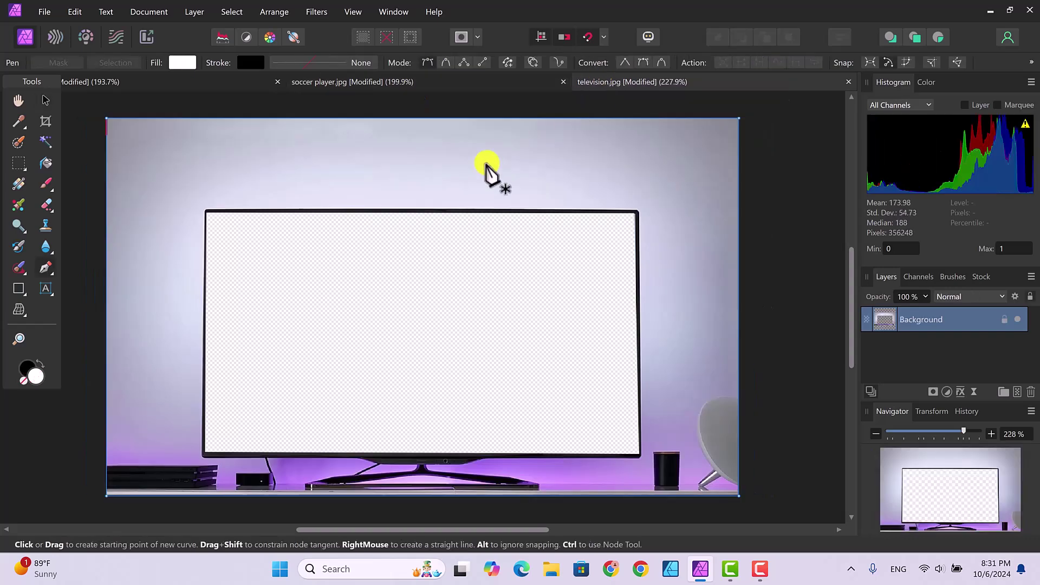
right_click(357, 233)
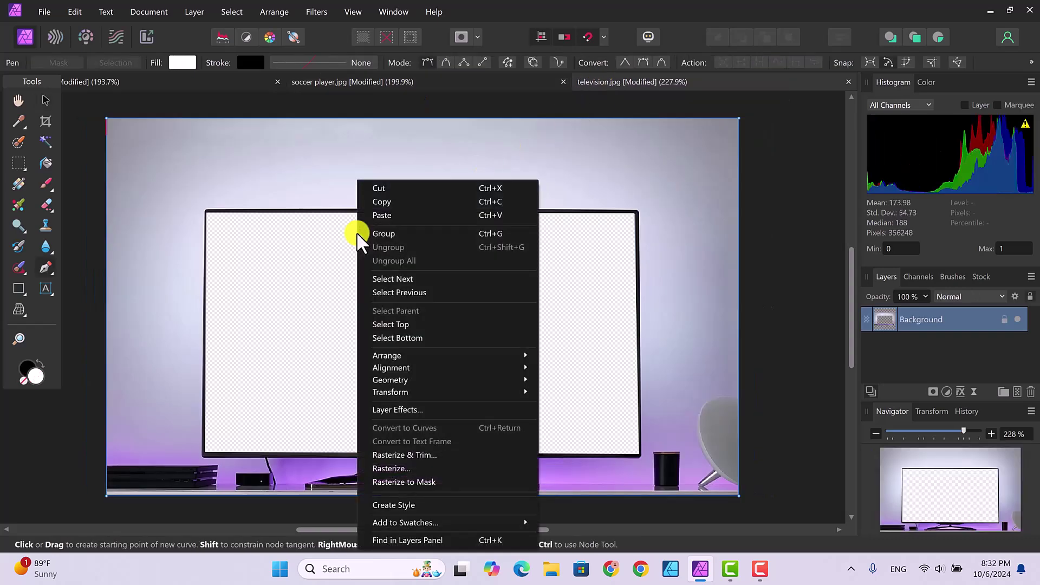
left_click(377, 215)
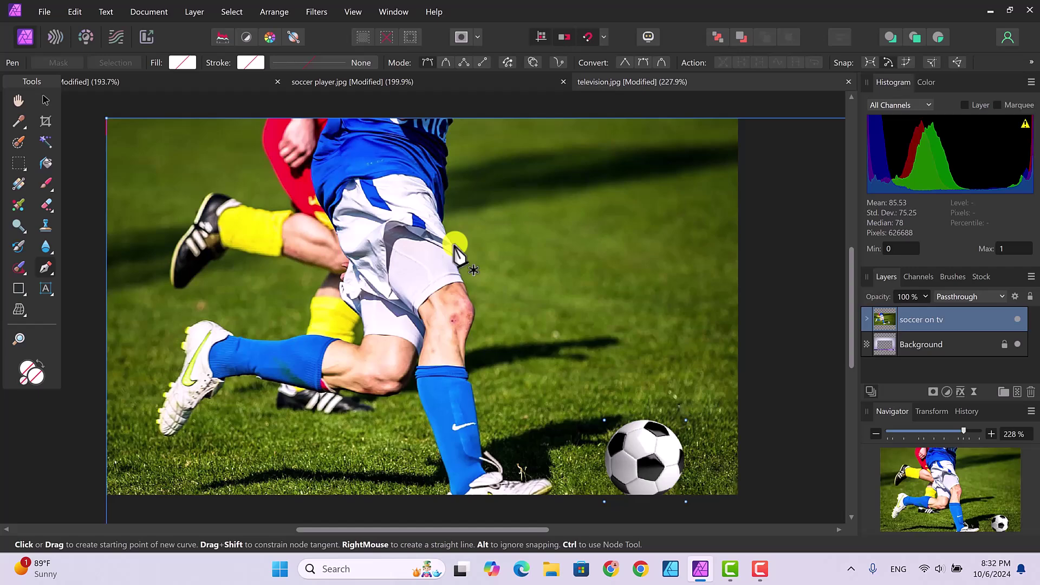
- Scale the pasted soccer on tv group down with the Move tool and center it inside the television's empty screen area
left_click(193, 118)
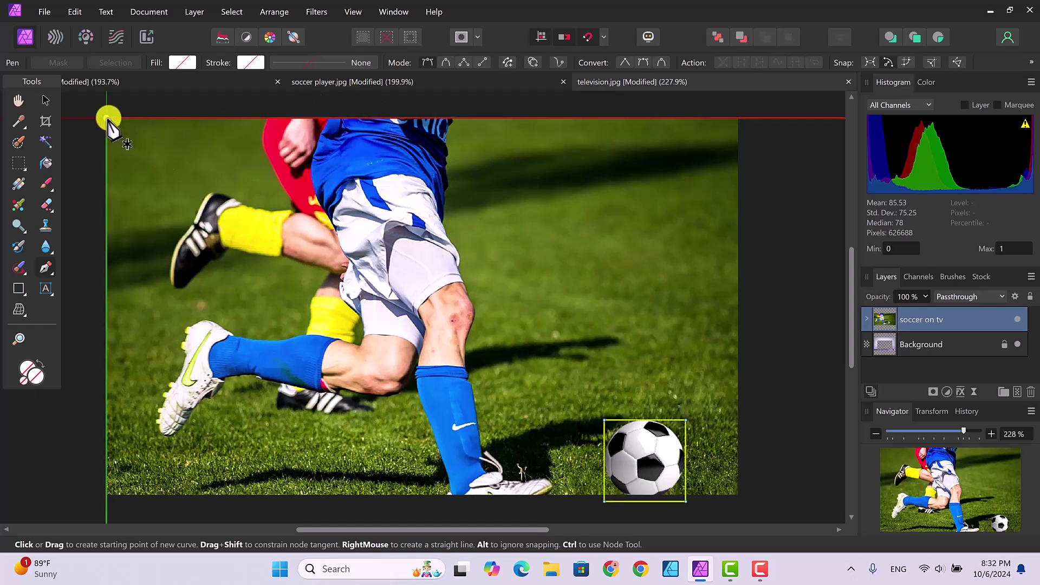
left_click(45, 100)
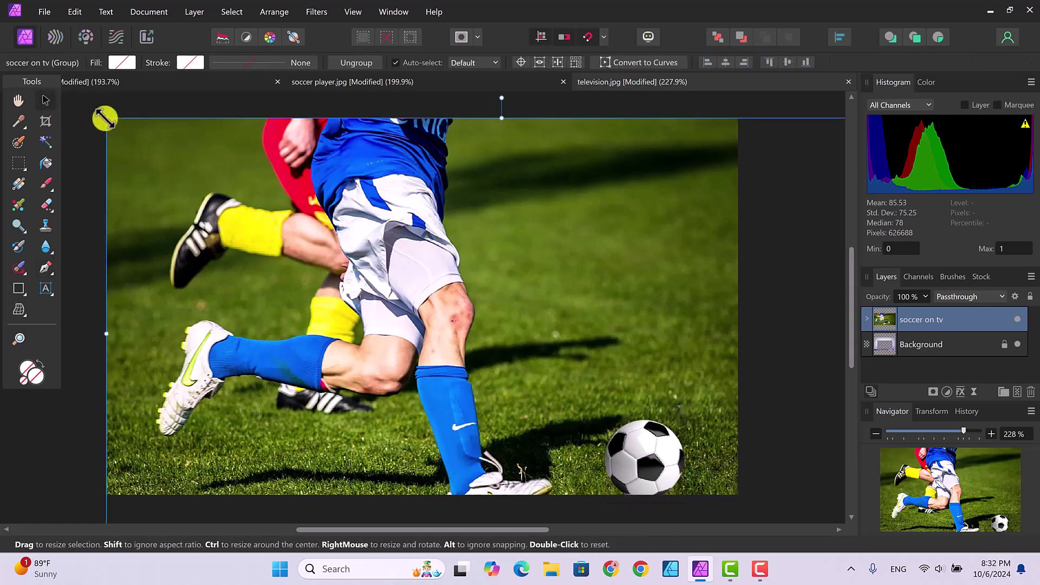
left_click_drag(105, 120, 227, 217)
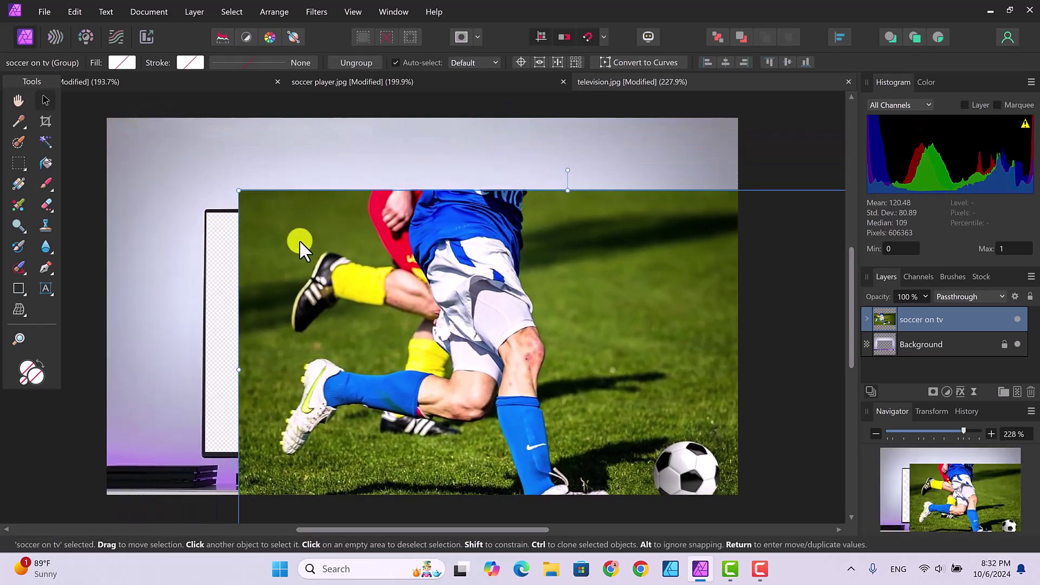
left_click_drag(594, 206, 488, 164)
left_click_drag(789, 147, 579, 211)
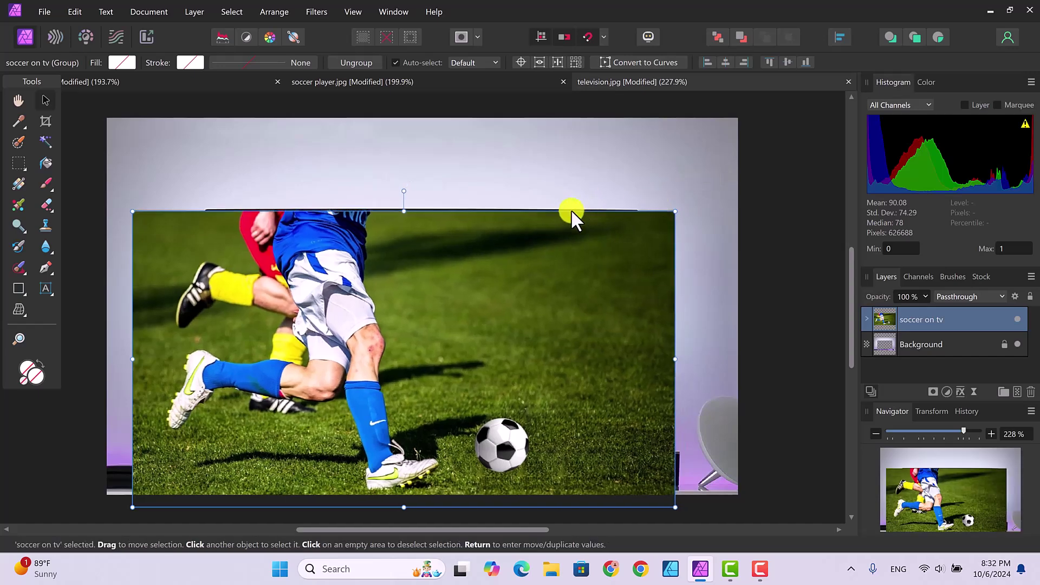
left_click_drag(674, 213, 536, 253)
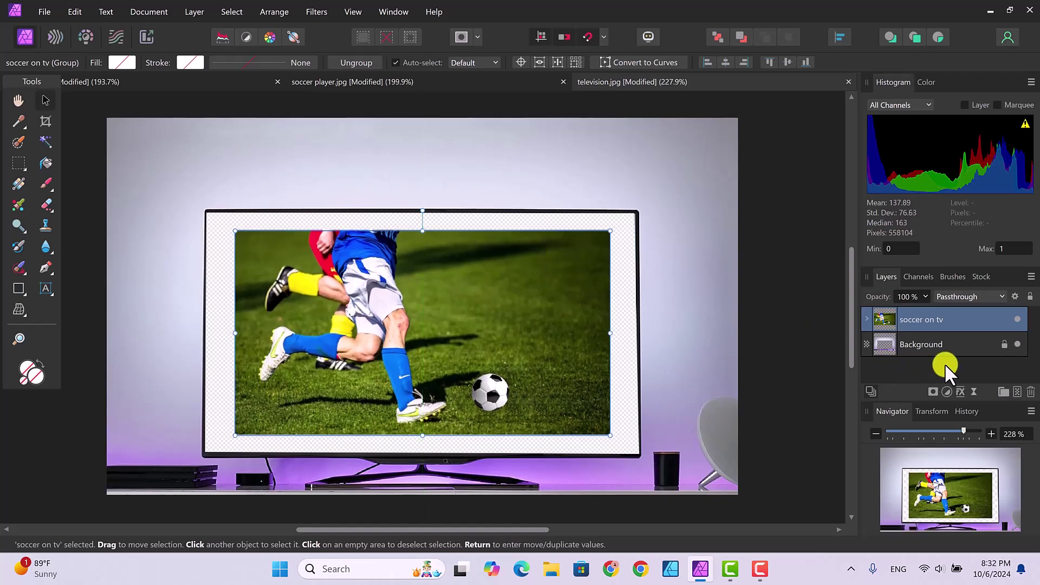
- Move the television's Background layer above the soccer on tv group in the layer order
left_click(918, 341)
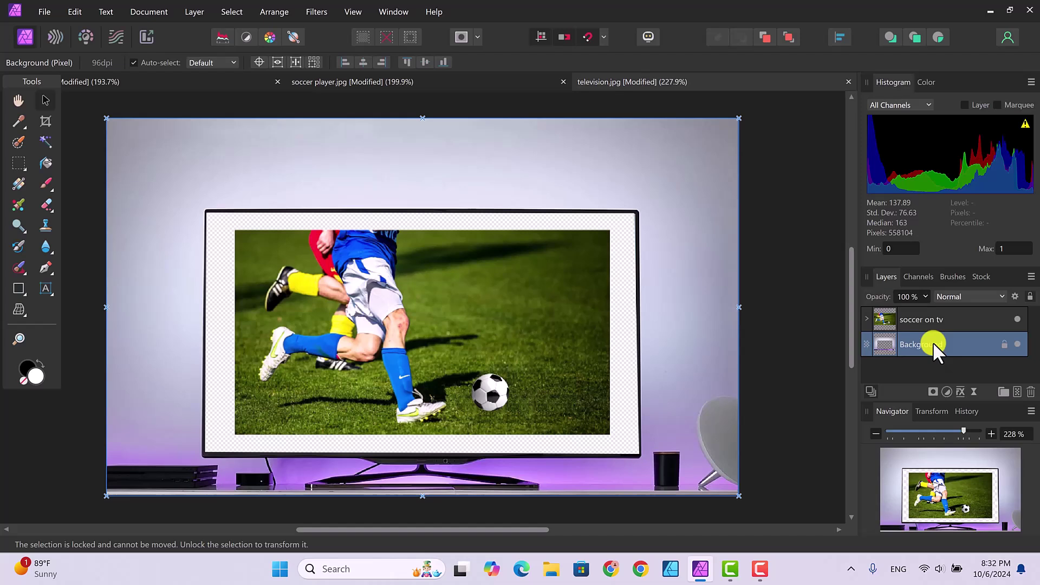
left_click_drag(933, 343, 932, 301)
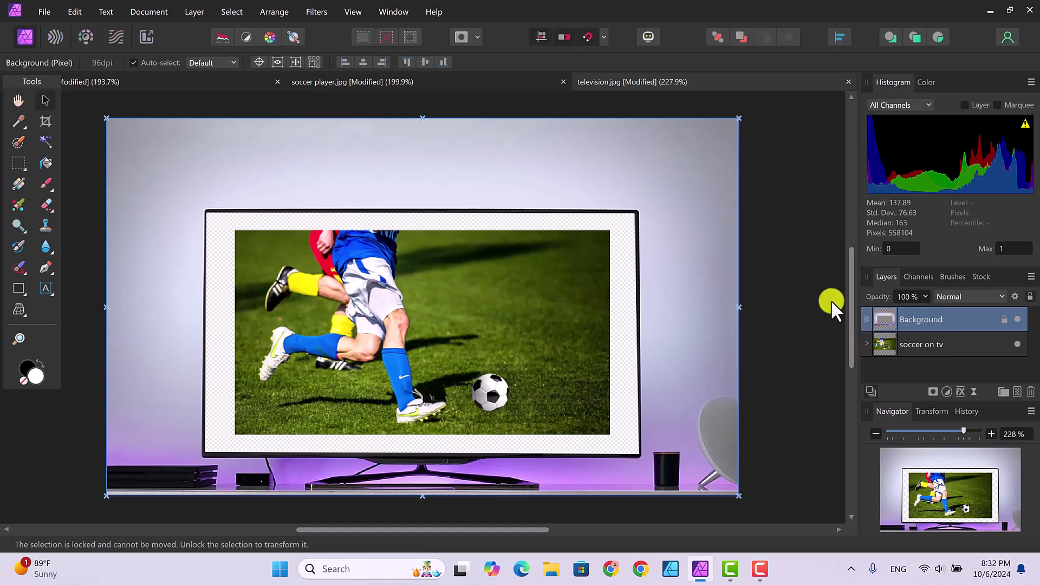
- Enlarge the soccer on tv group past all edges of the television's cut-out to fill the whole screen, and deselect it
key("ctrl+d")
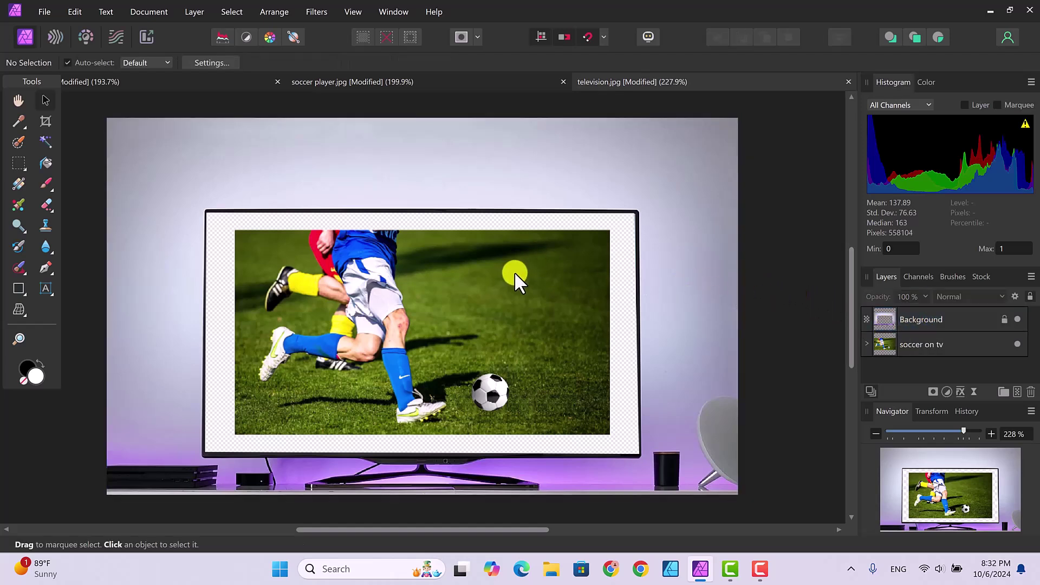
left_click(945, 350)
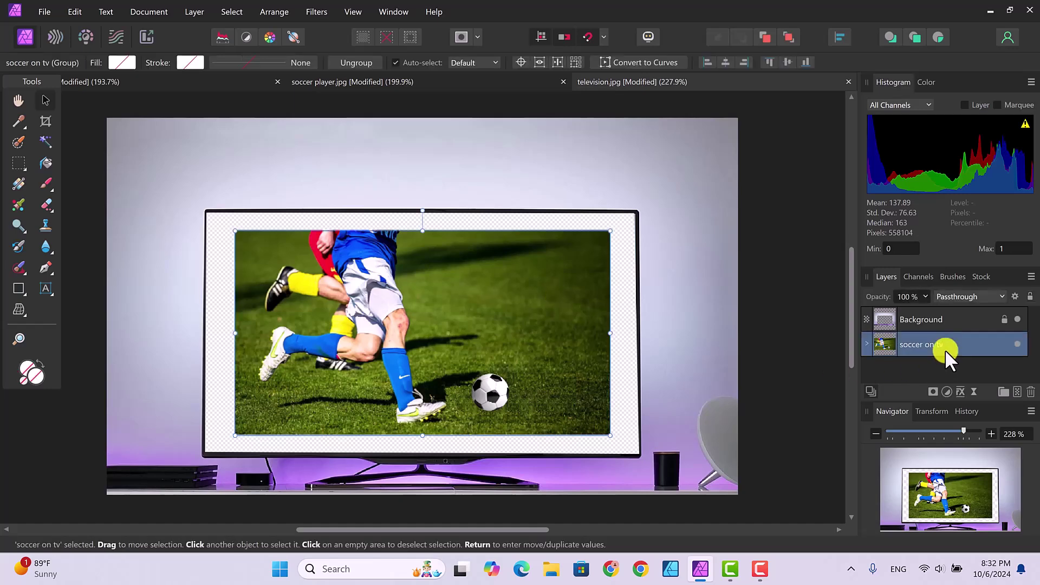
left_click_drag(610, 231, 651, 199)
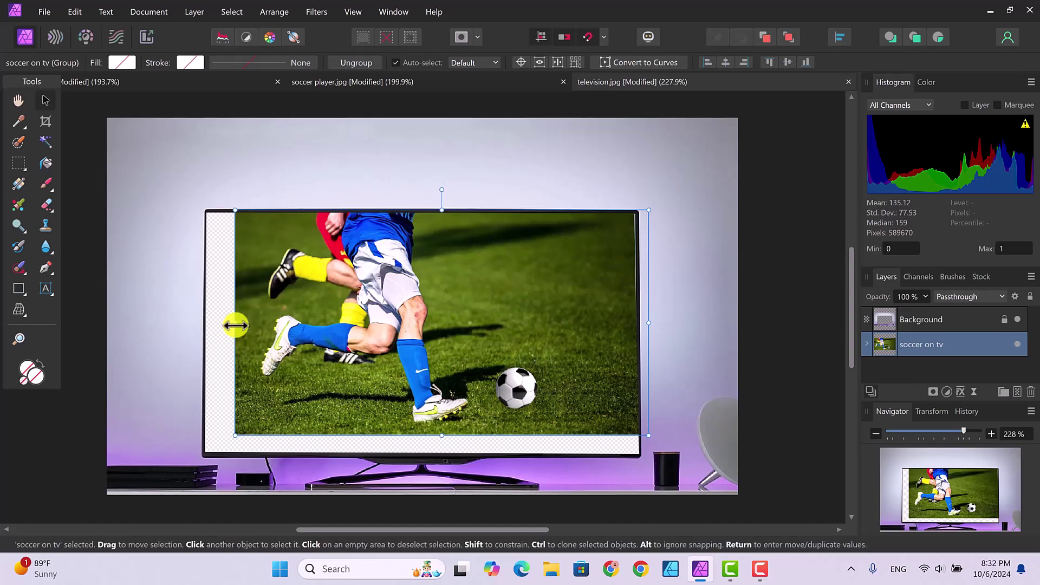
left_click_drag(231, 324, 191, 323)
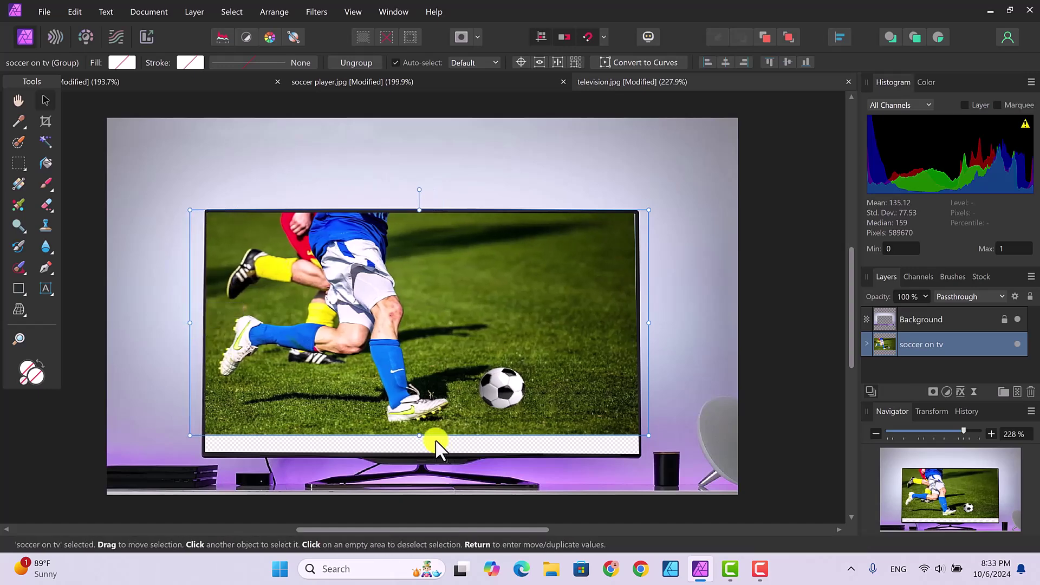
left_click_drag(417, 433, 419, 467)
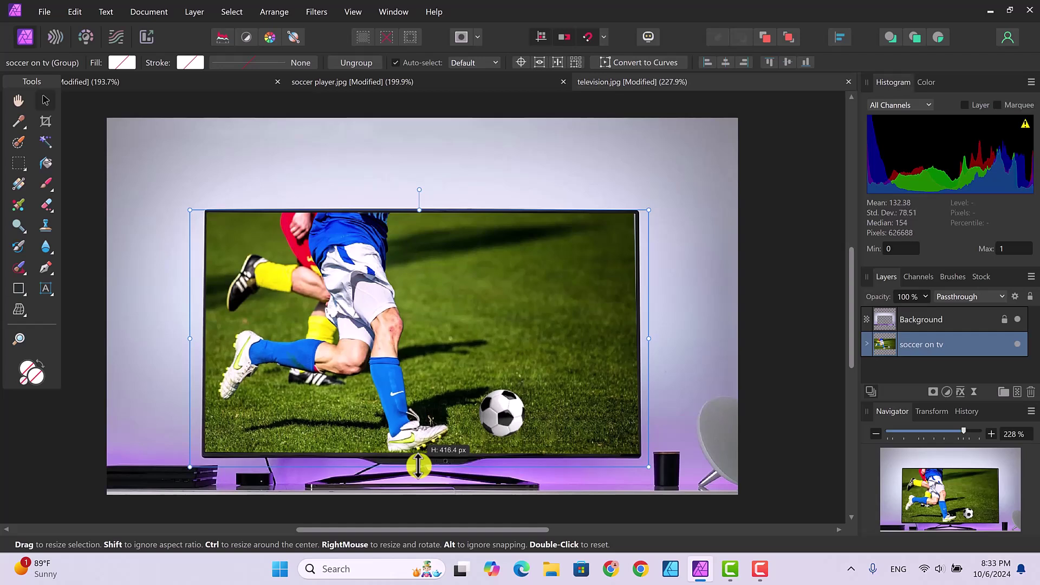
left_click(771, 317)
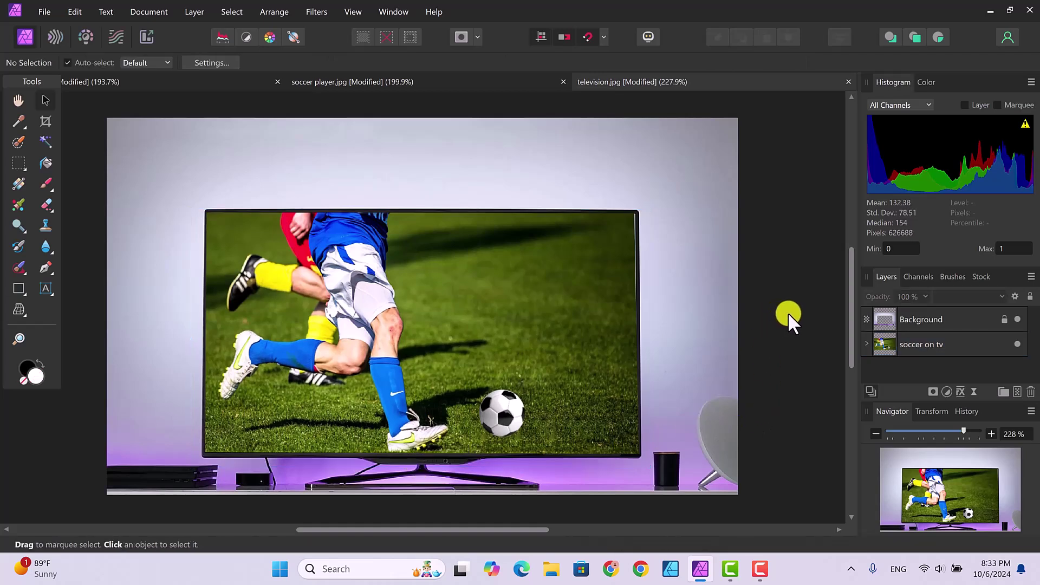